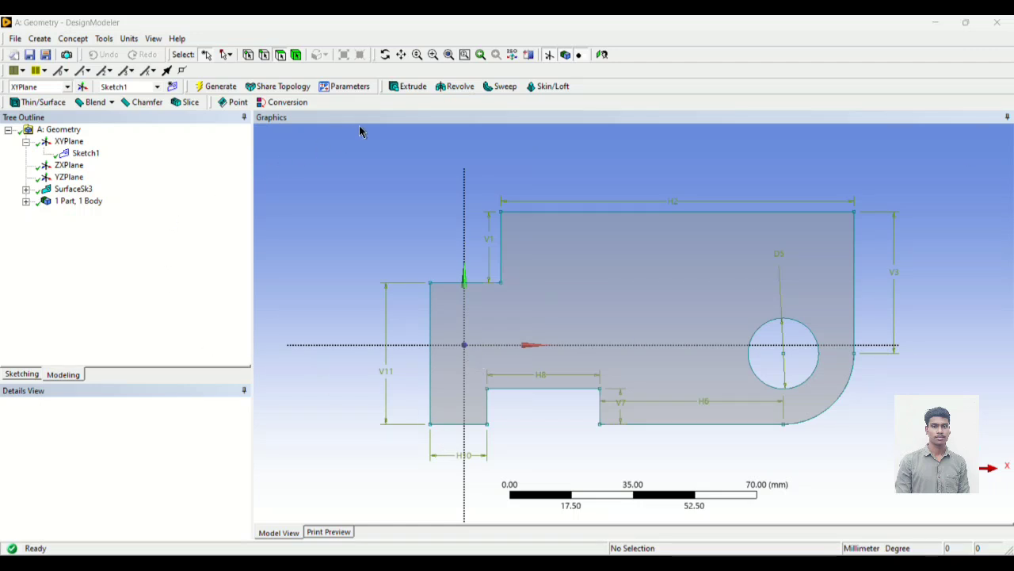
Step: Start an extrusion of Sketch1 and set its operation to Add Frozen
left_click(401, 89)
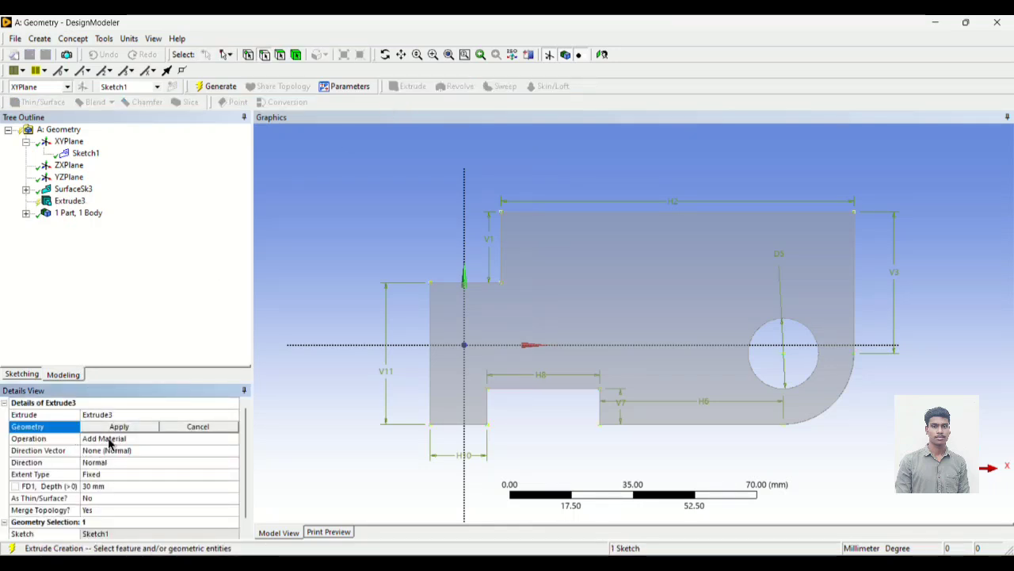
left_click(133, 429)
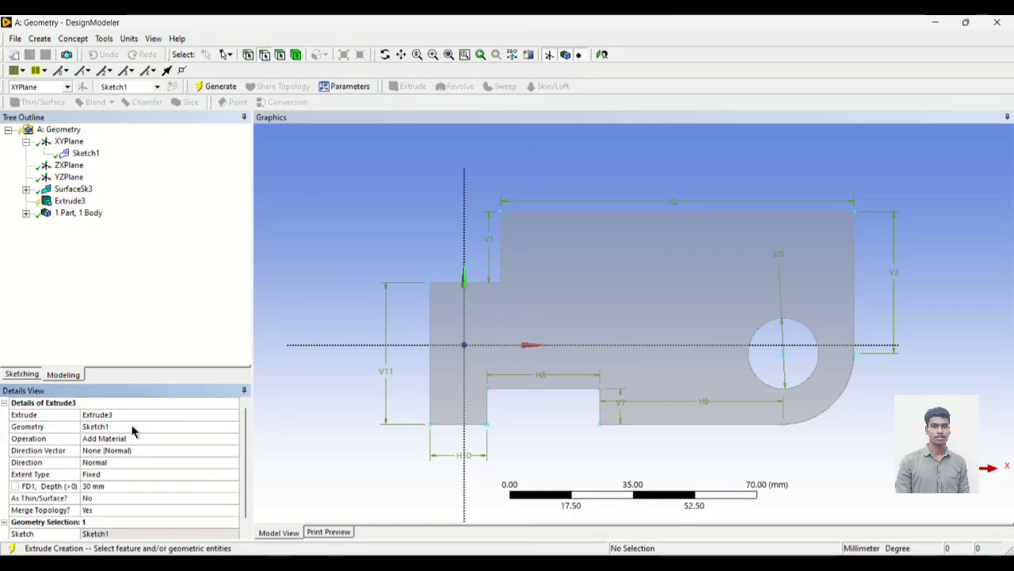
left_click(150, 441)
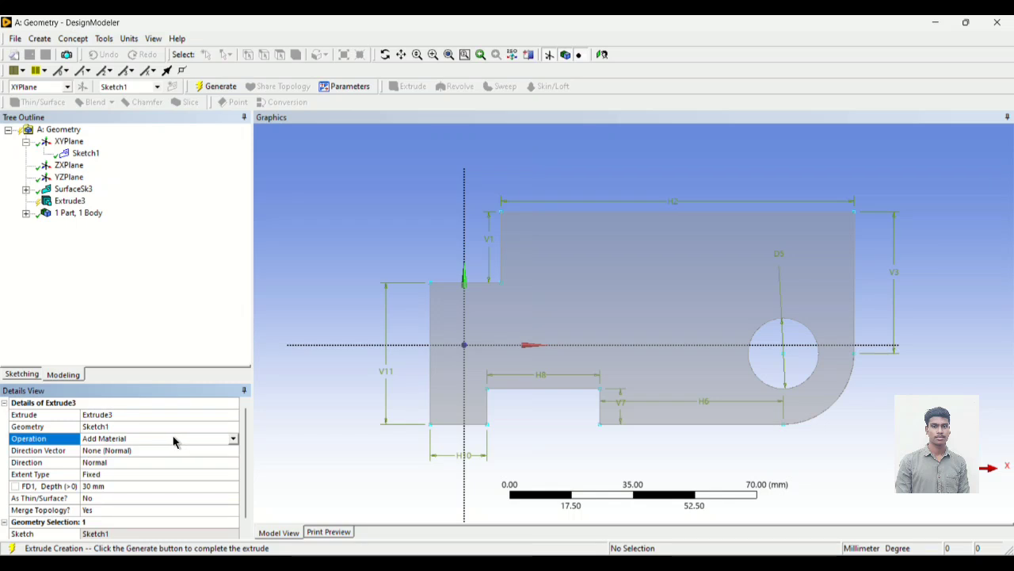
left_click(234, 441)
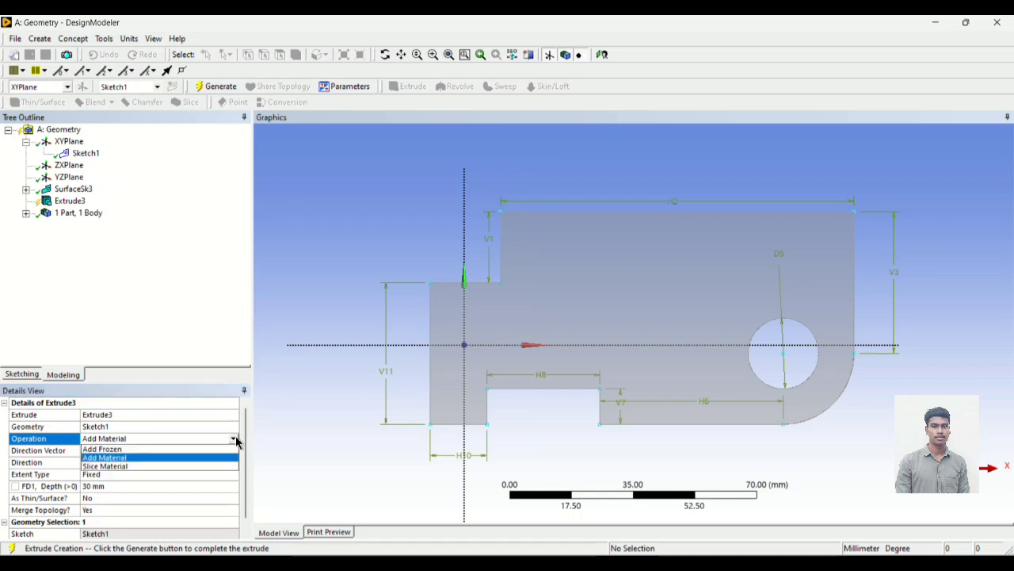
left_click(170, 450)
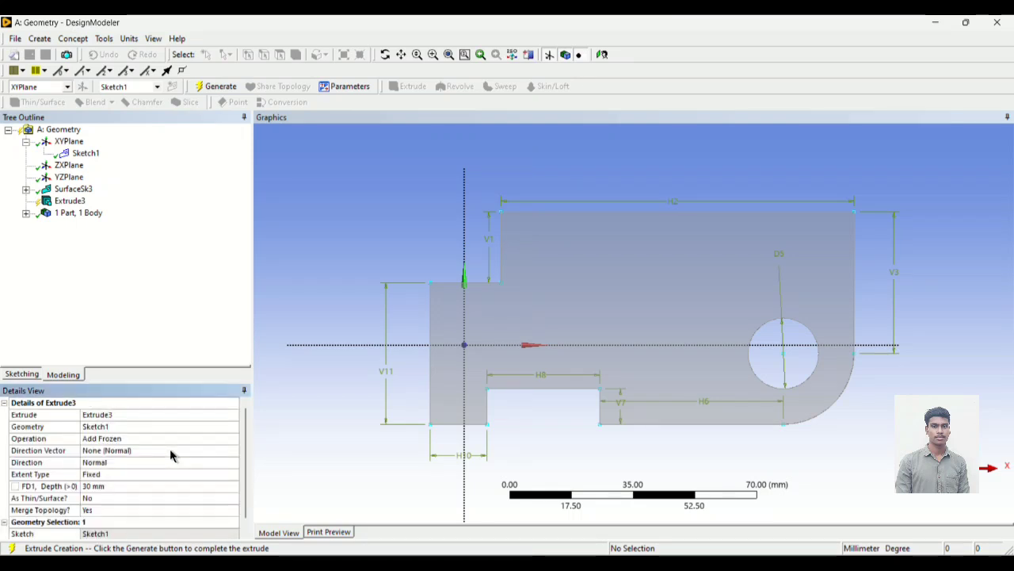
Step: Set the extrusion depth to 20 mm and generate the solid body
left_click(105, 488)
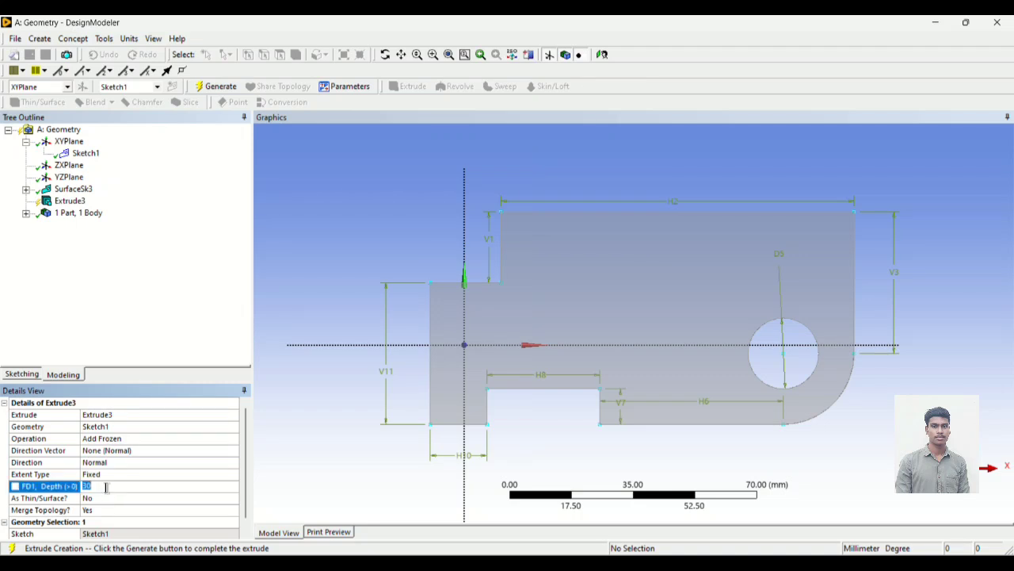
type("2")
key("Return")
scroll(23, 466, "down", 1)
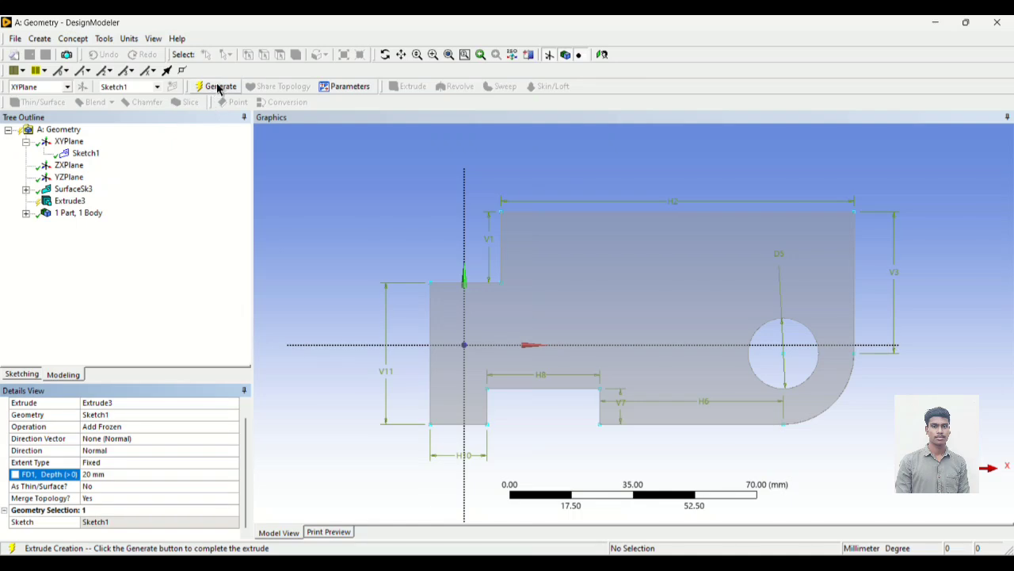
middle_click_drag(894, 177, 847, 211)
left_click(218, 85)
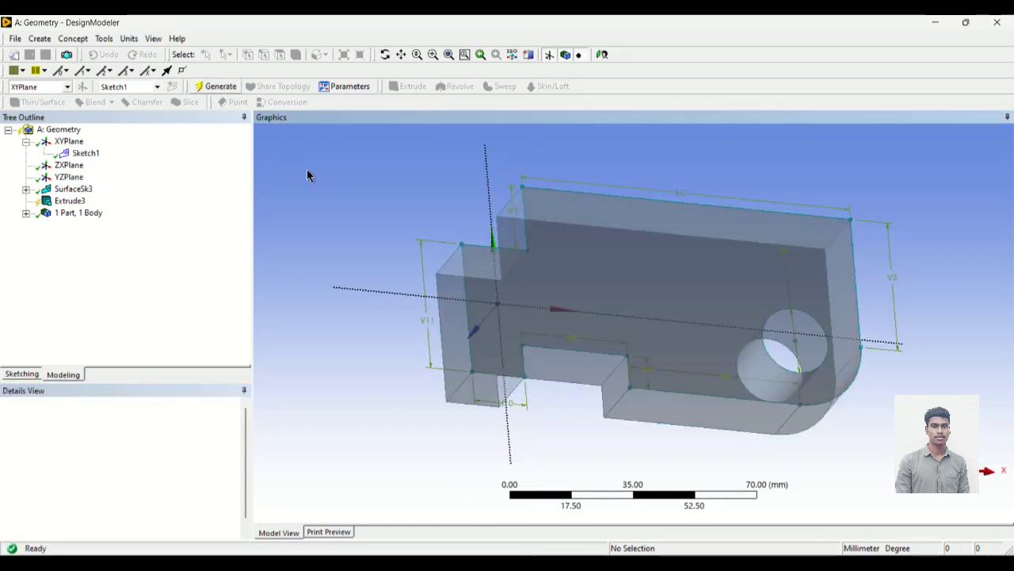
Step: Examine the extruded body from several angles, including straight-on side and front views
scroll(808, 188, "up", 2)
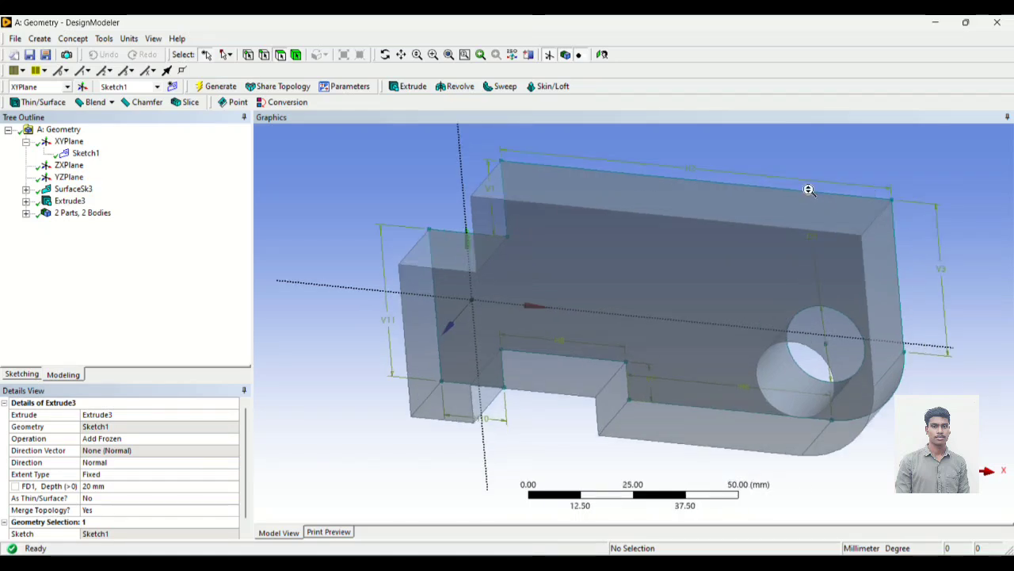
scroll(808, 191, "down", 2)
scroll(809, 190, "up", 2)
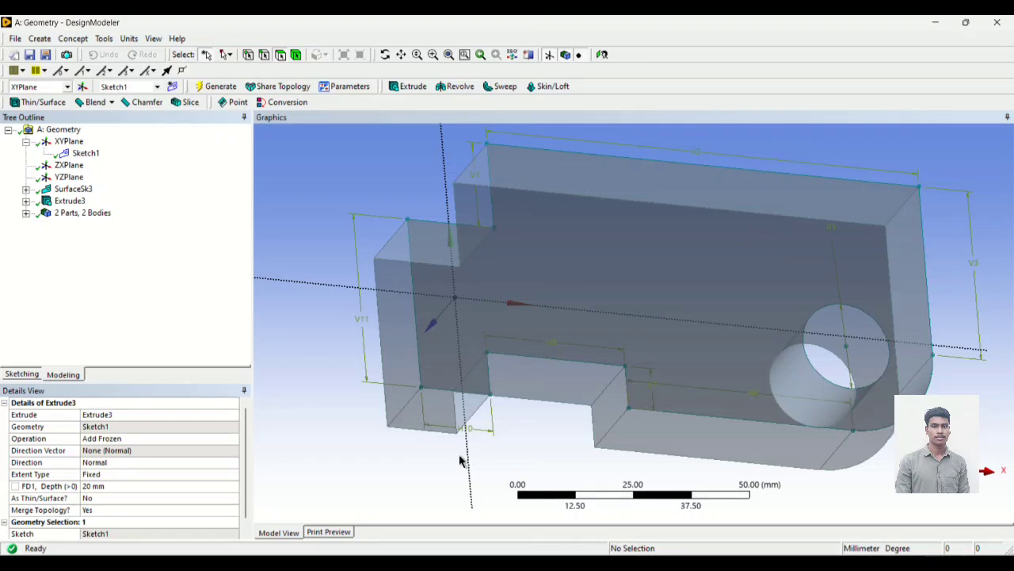
mouse_move(314, 240)
middle_mouse_down()
mouse_move(351, 209)
mouse_move(361, 246)
mouse_move(330, 211)
mouse_move(332, 235)
mouse_move(312, 227)
middle_mouse_up()
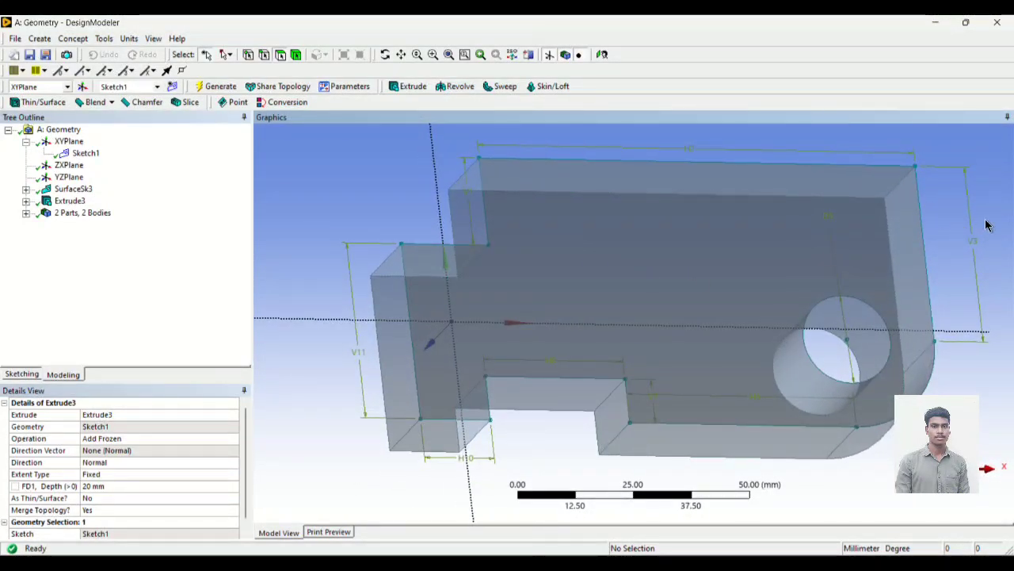
middle_click_drag(988, 222, 895, 200)
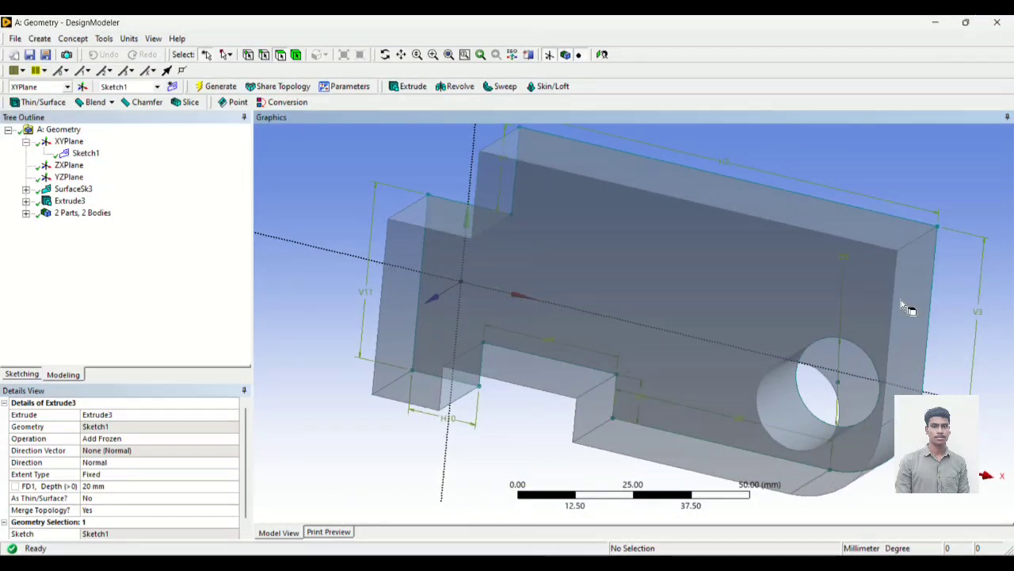
middle_click_drag(899, 277, 861, 199)
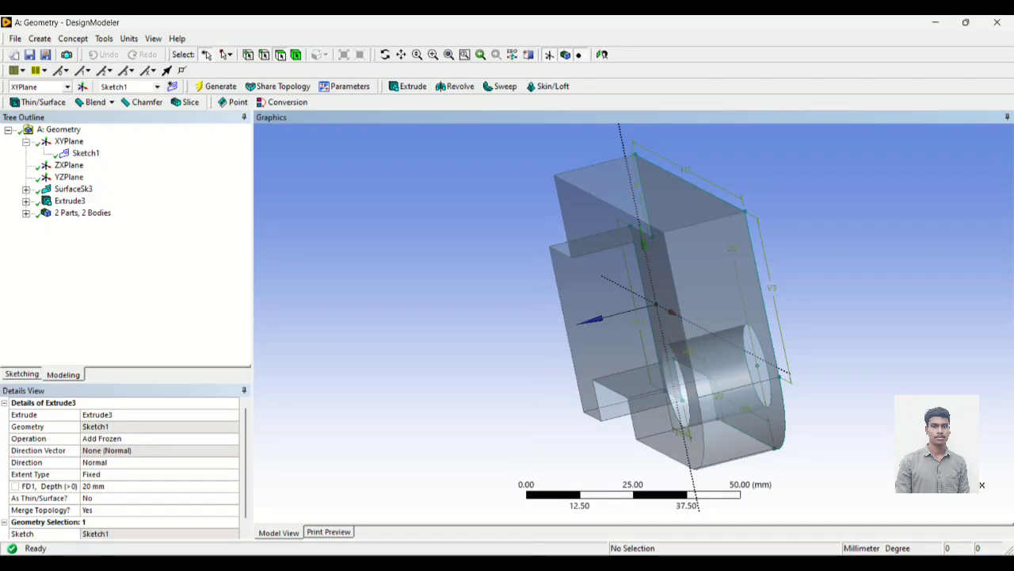
left_click(949, 454)
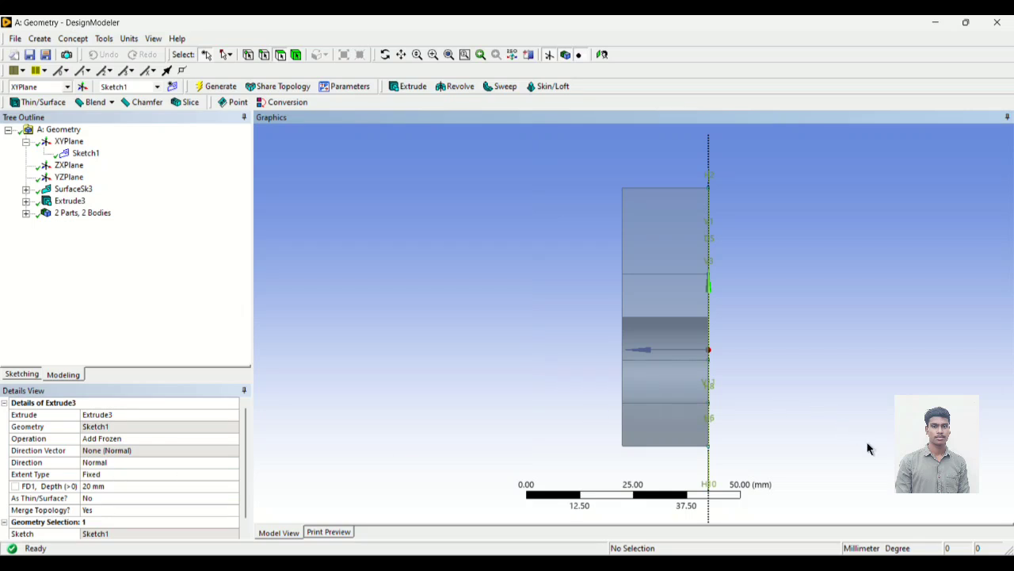
left_click(990, 468)
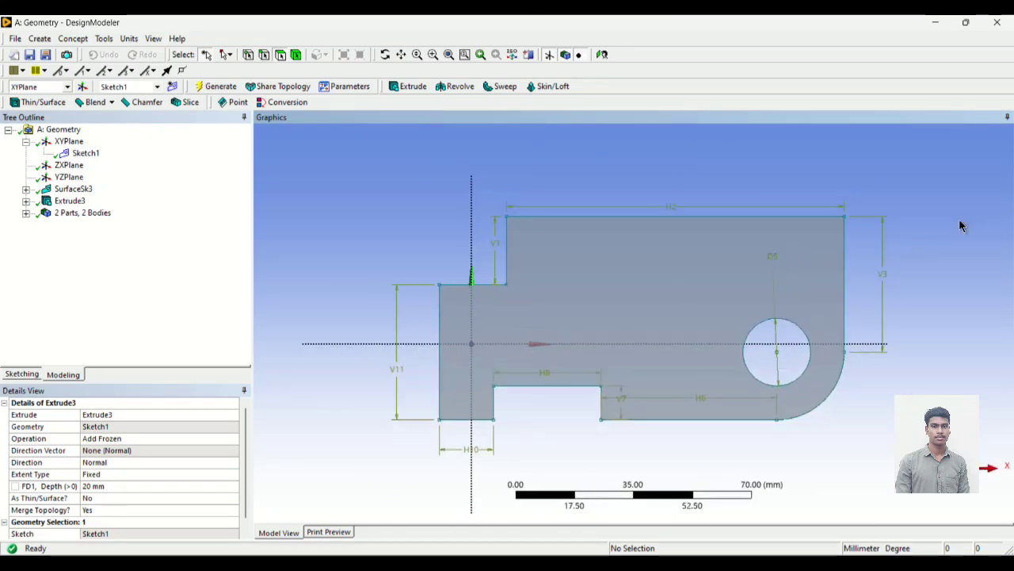
middle_click_drag(960, 227, 852, 331)
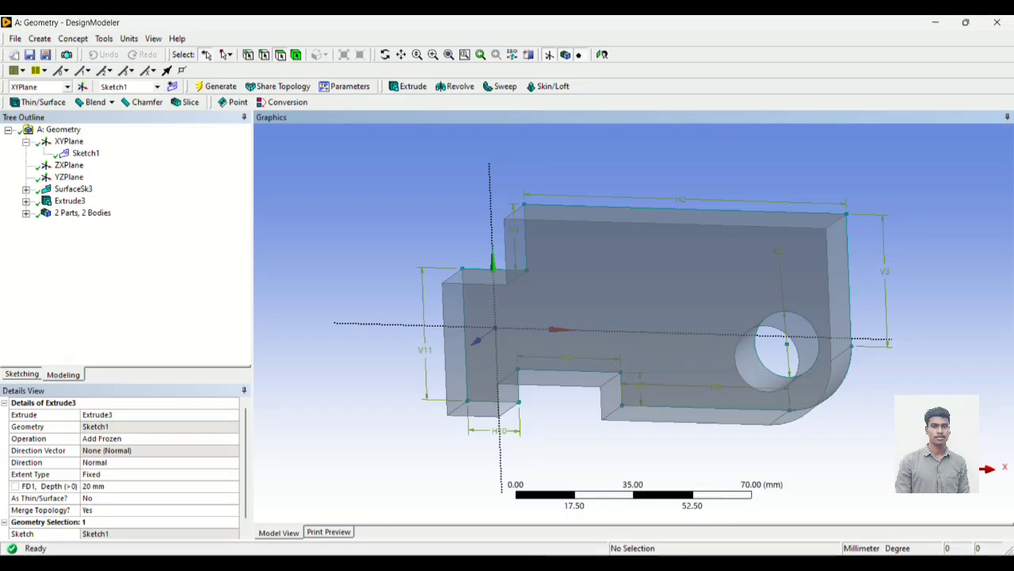
Step: Switch to the Workbench project and update the Geometry component in system A
left_click(675, 563)
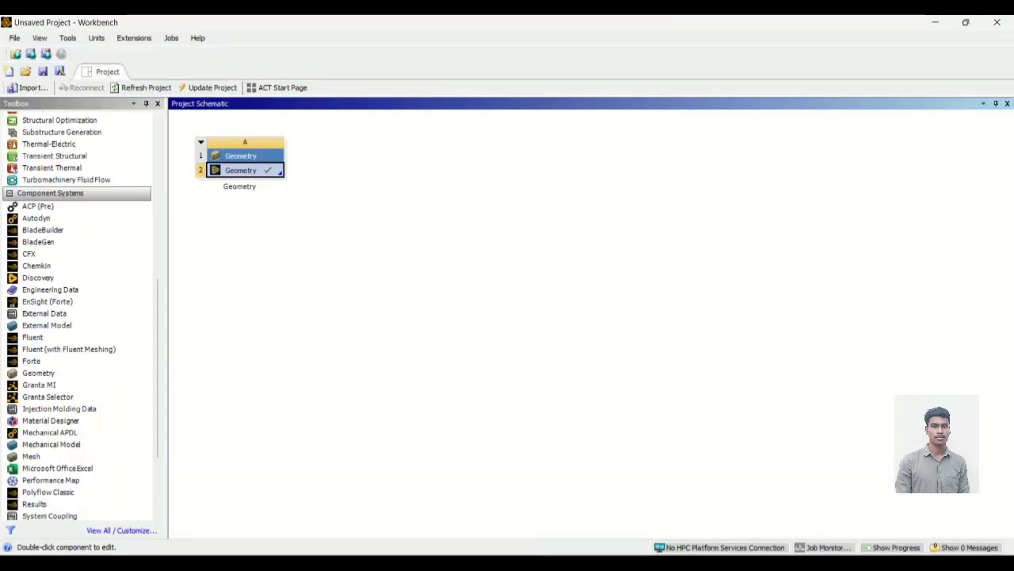
right_click(235, 173)
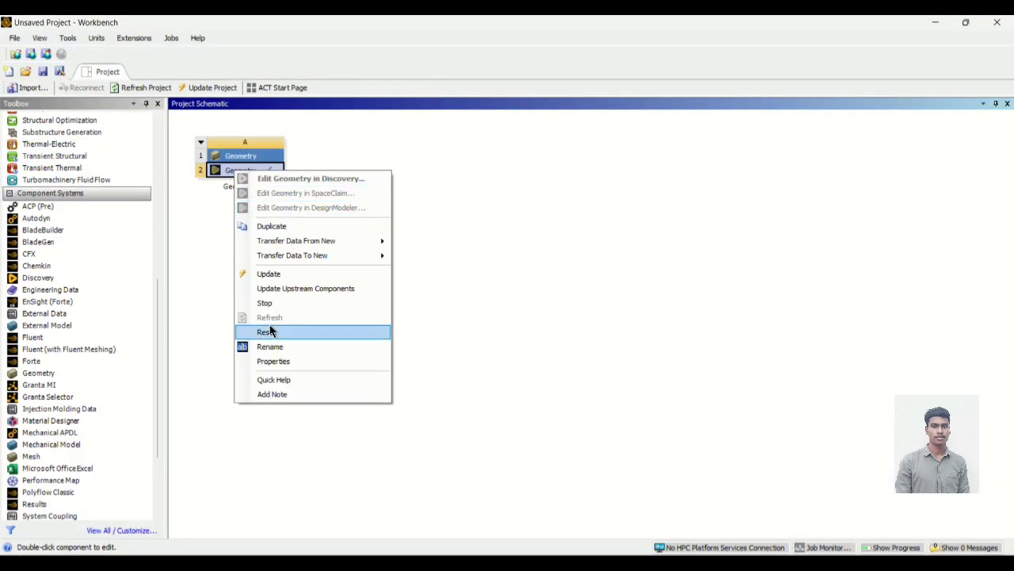
left_click(268, 274)
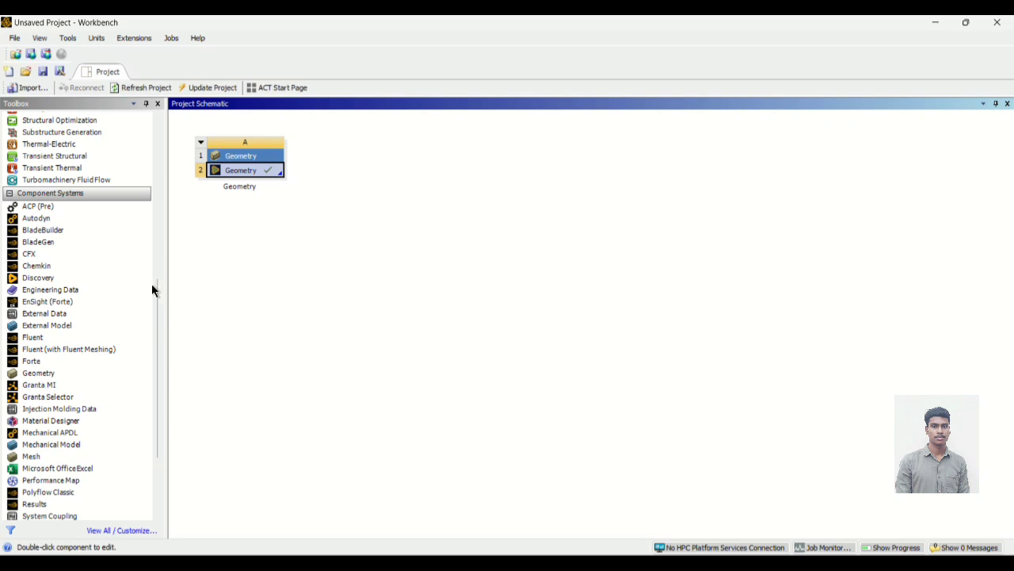
Step: Add a Mesh component system to the project schematic, linked to the Geometry cell of system A
scroll(50, 278, "down", 2)
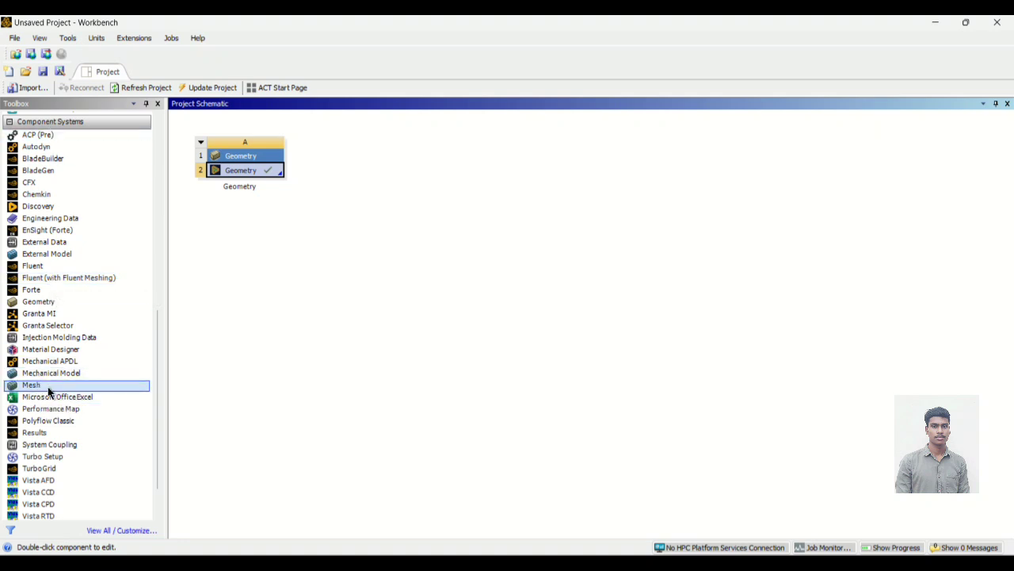
left_click_drag(30, 389, 283, 174)
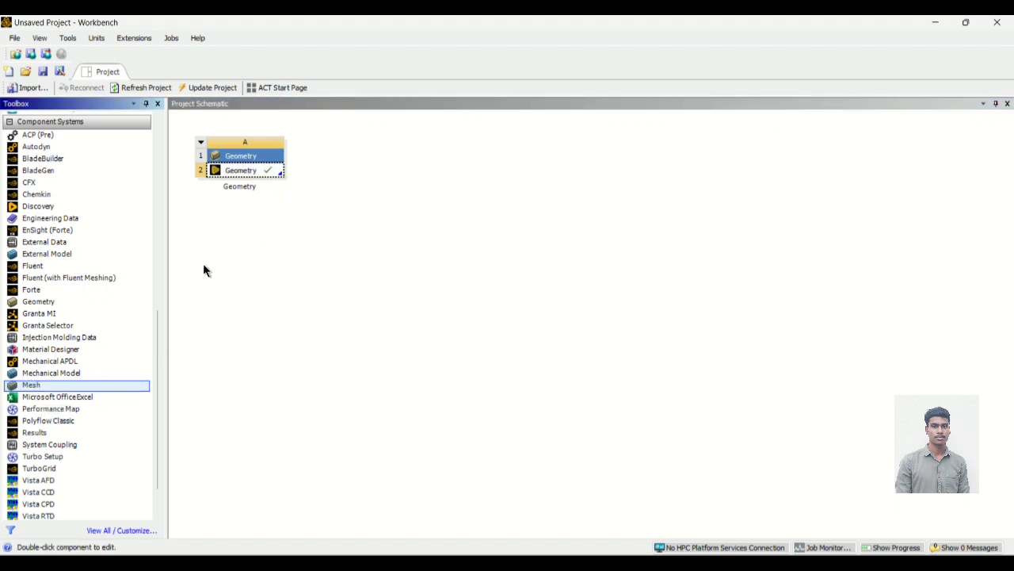
left_click_drag(31, 389, 281, 176)
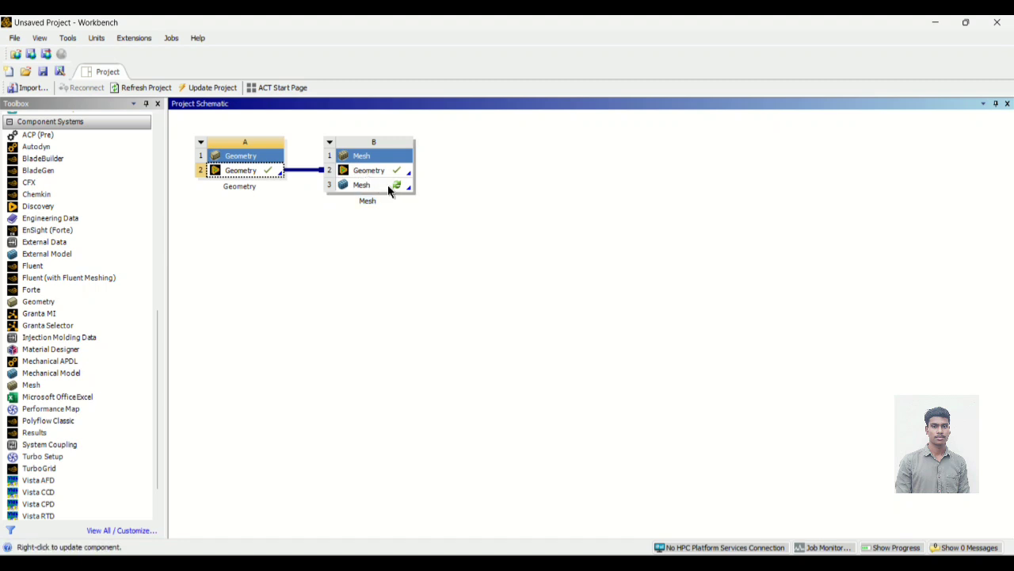
Step: Open the Mesh cell of system B for editing in Ansys Meshing, accepting the Ansys Dark theme
right_click(389, 190)
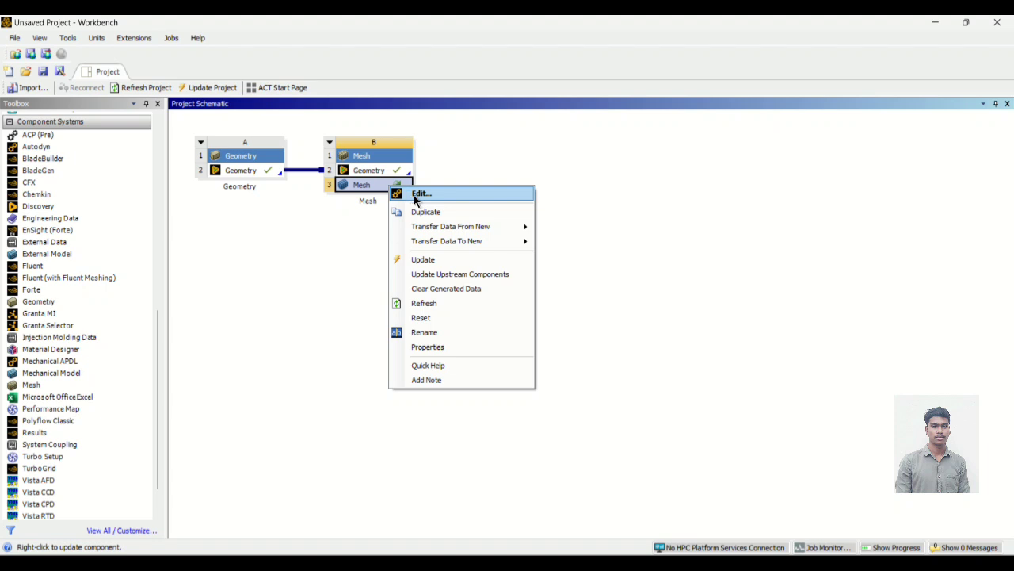
left_click(420, 195)
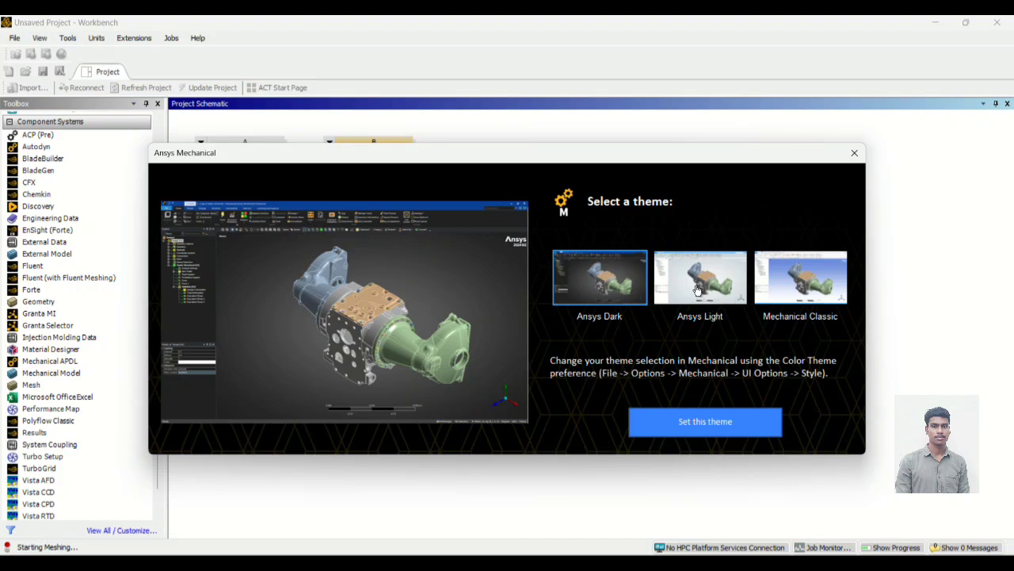
left_click(685, 421)
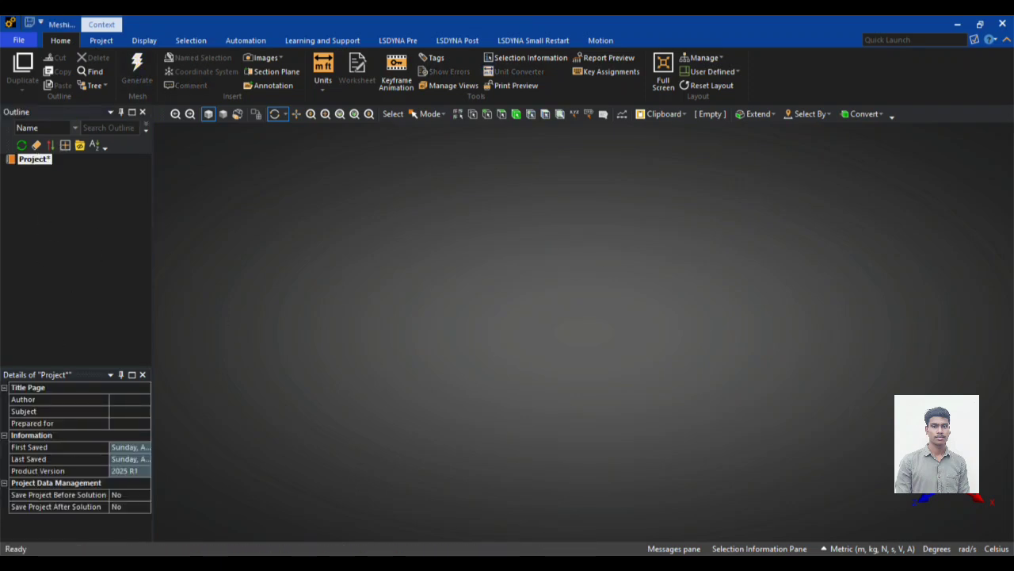
mouse_move(33, 546)
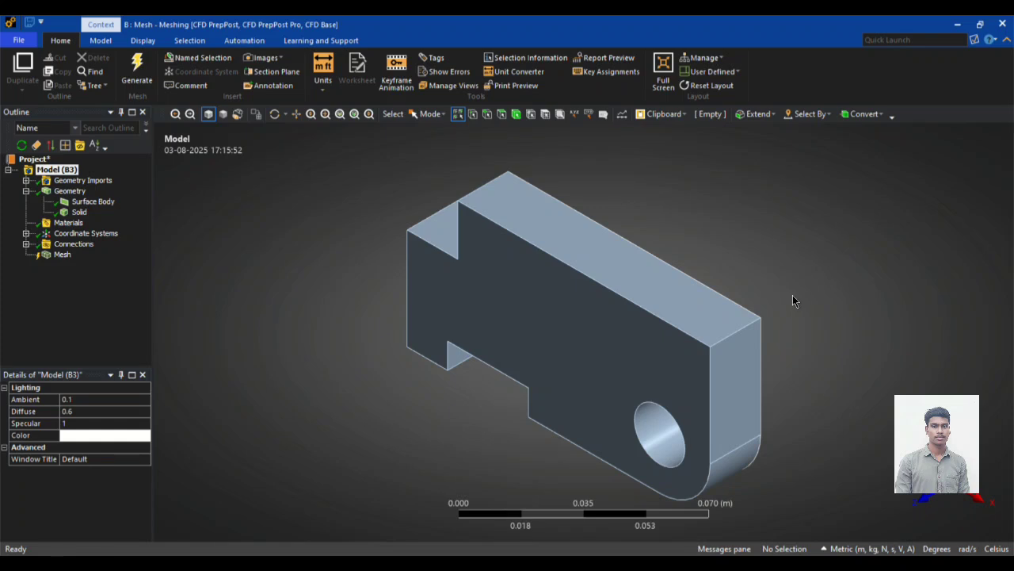
Step: Widen the mesh details display and set the global element size of the mesh to 0.0005 m
left_click(60, 254)
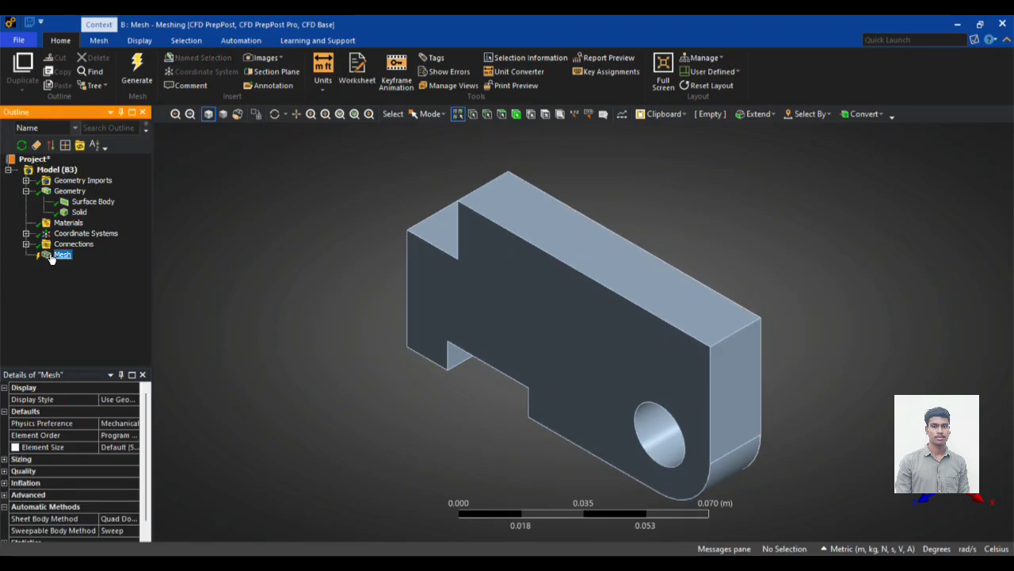
right_click(51, 256)
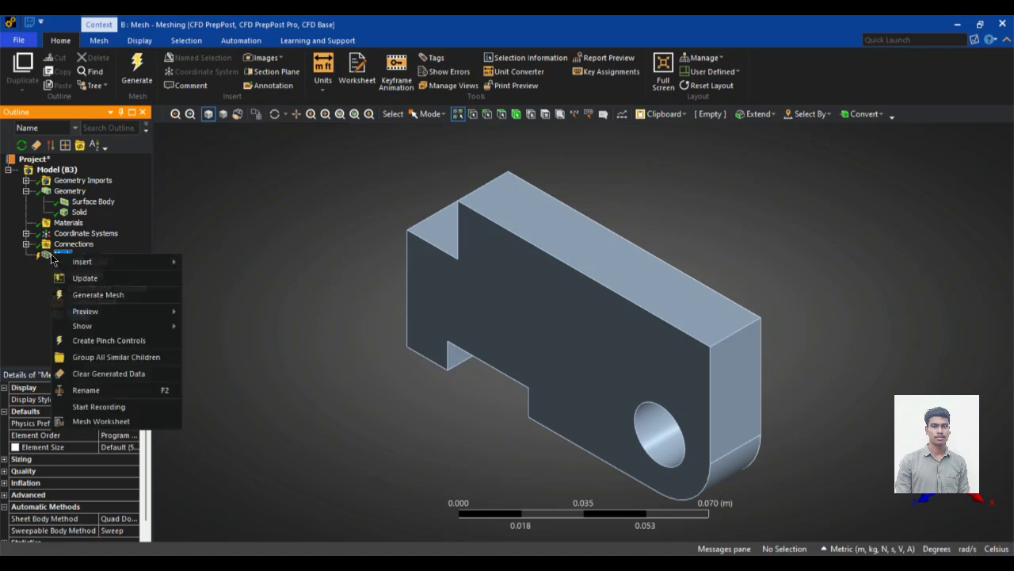
left_click(41, 288)
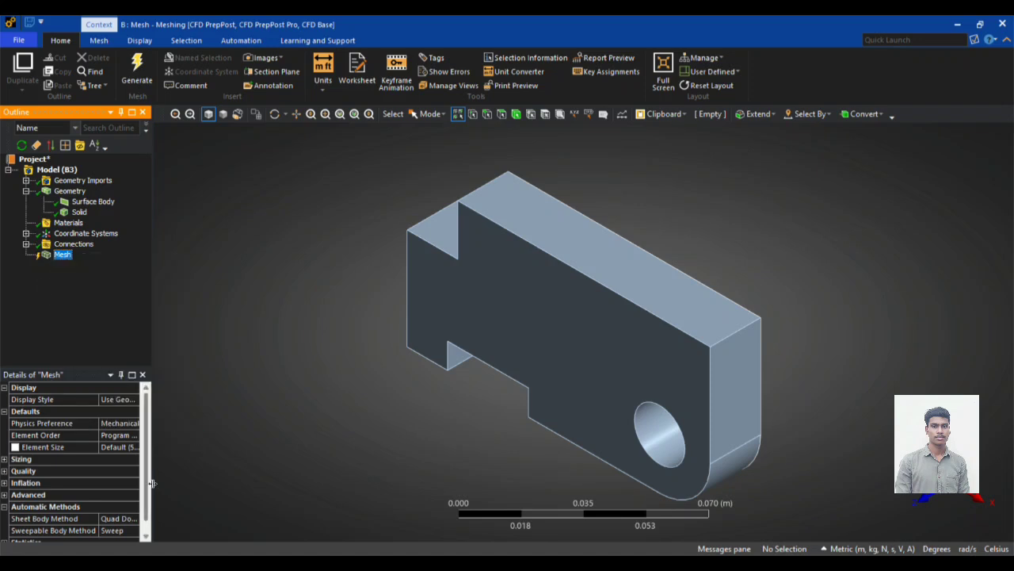
left_click_drag(154, 481, 223, 480)
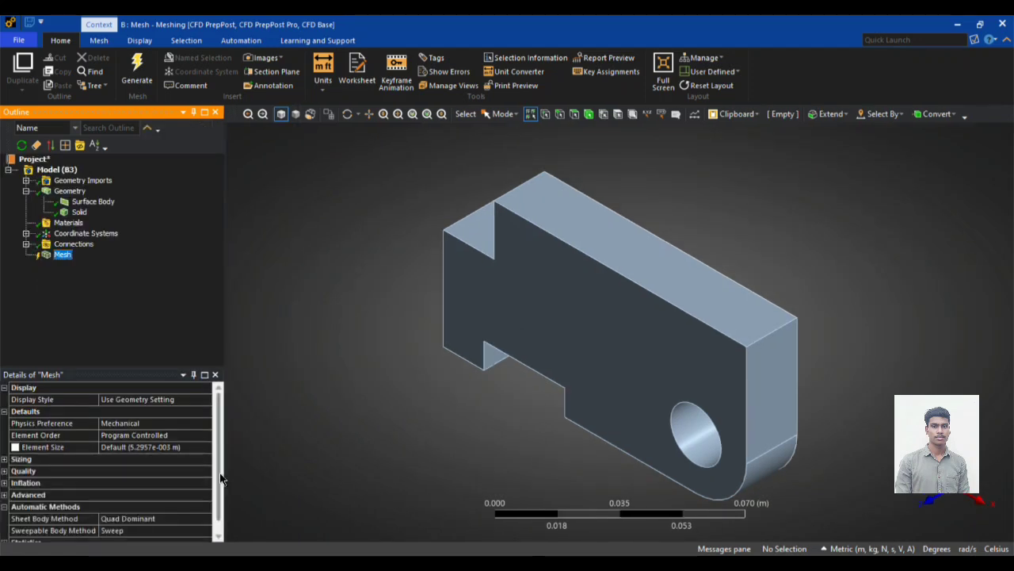
left_click(169, 448)
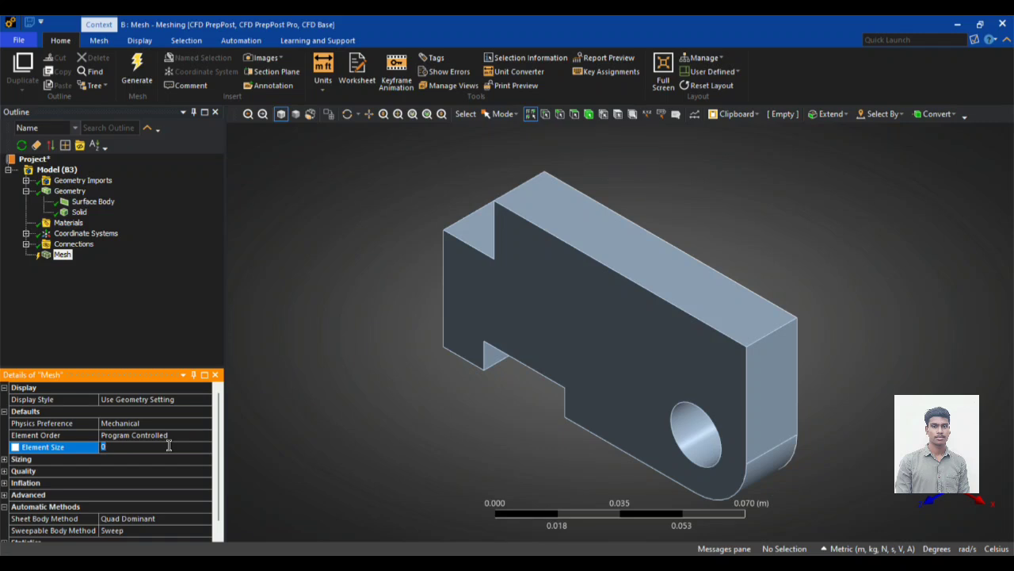
type("0")
type(".0005")
left_click(110, 317)
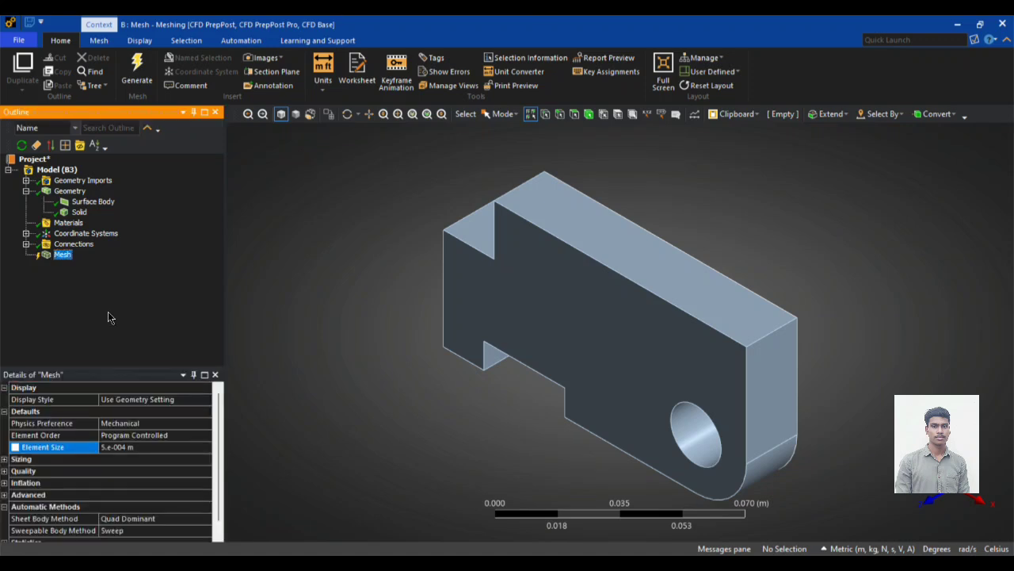
Step: Generate the mesh with the current element size
right_click(63, 255)
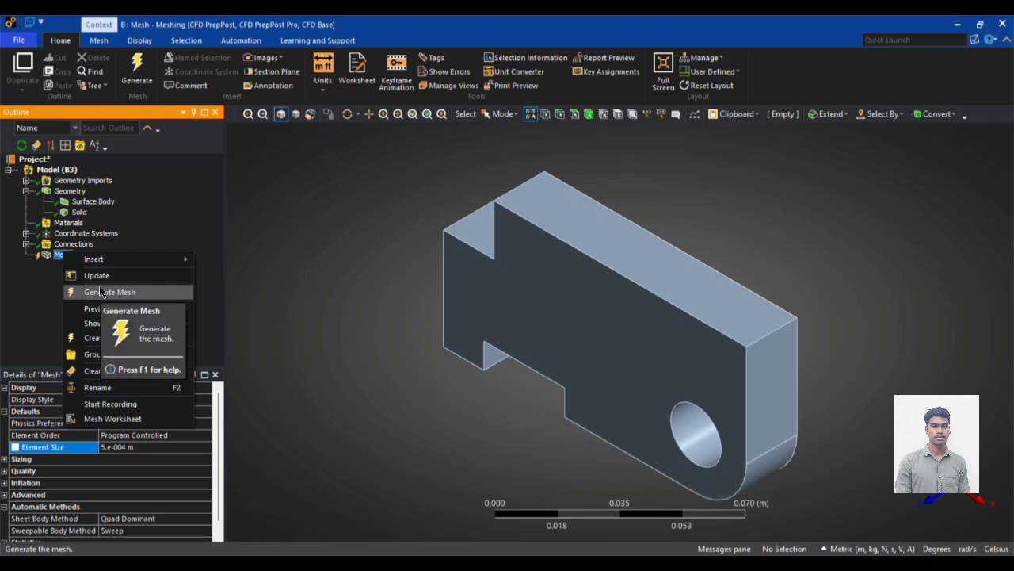
left_click(99, 291)
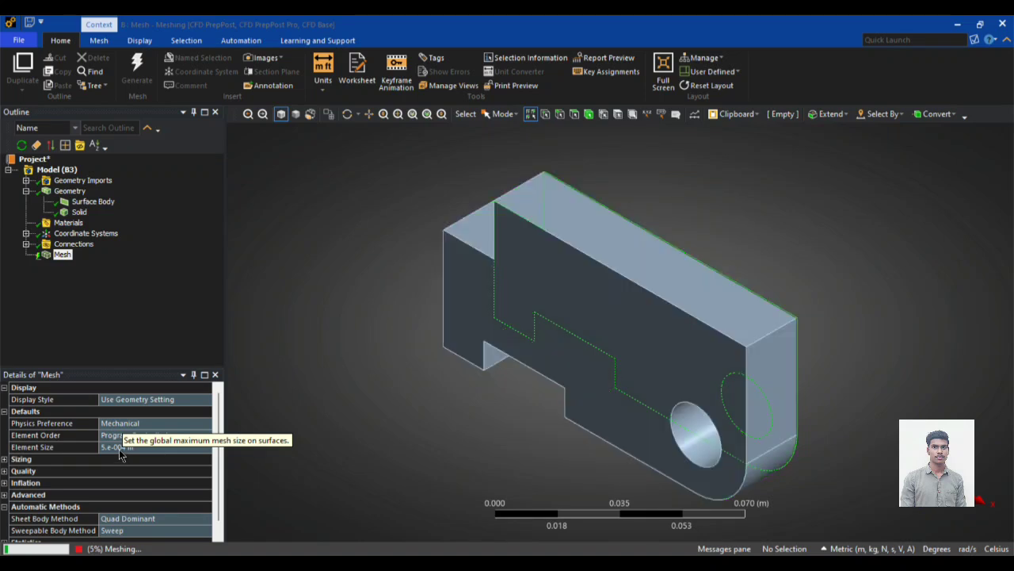
left_click(123, 448)
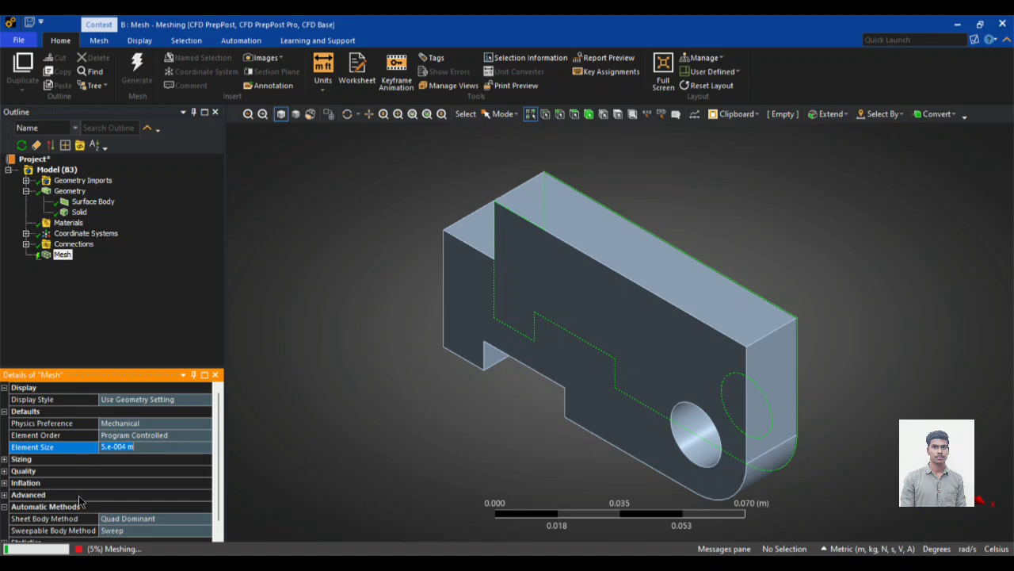
Step: Stop the running mesh generation and set the global element size of the mesh to 0.005 m
left_click(79, 550)
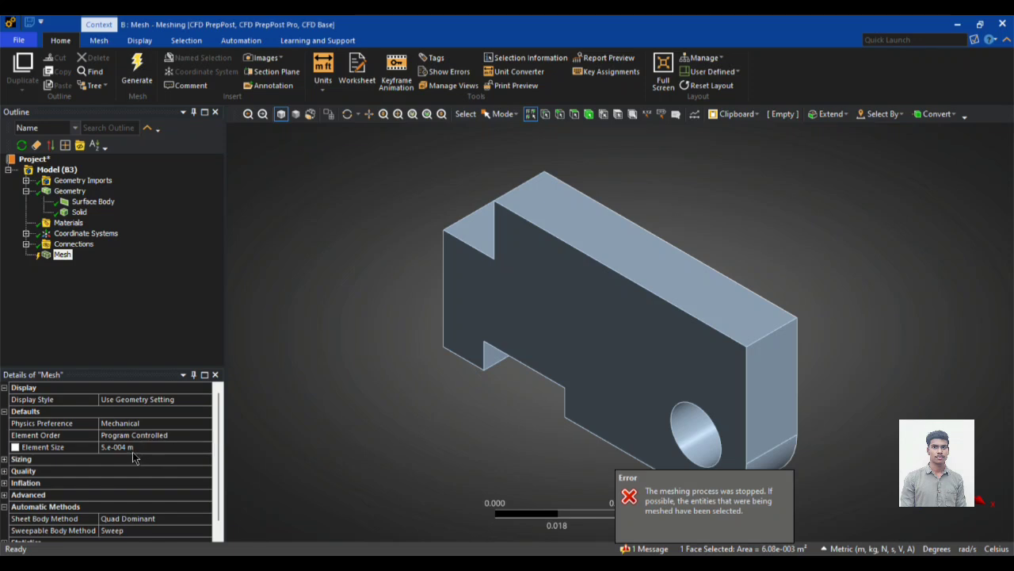
left_click(132, 449)
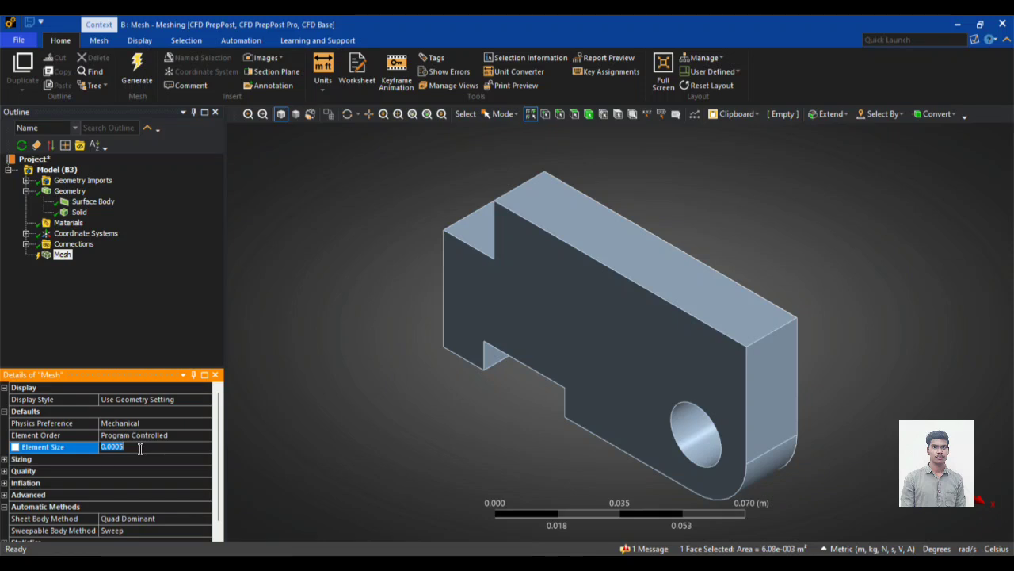
type("0.0")
left_click(62, 255)
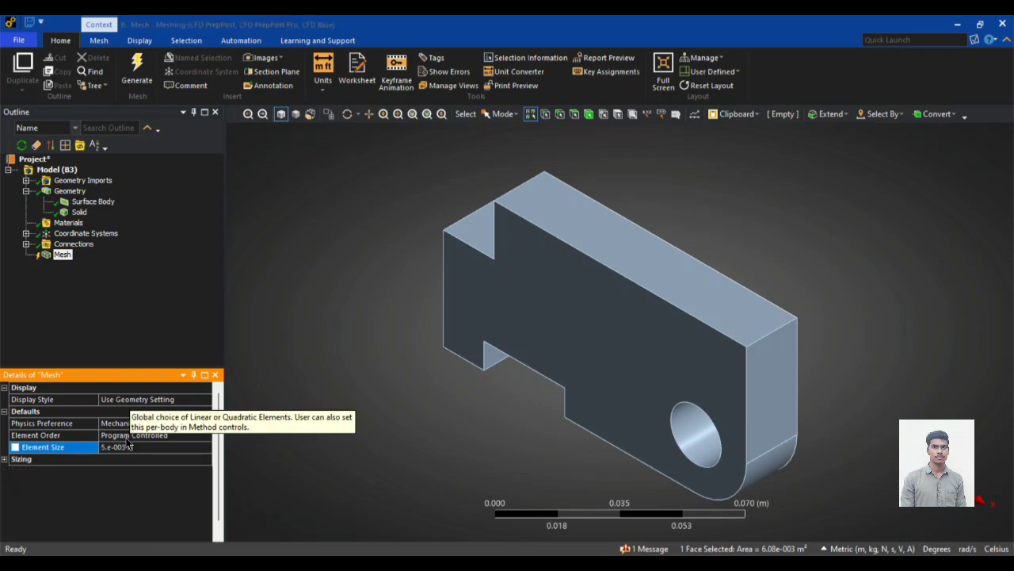
left_click(127, 447)
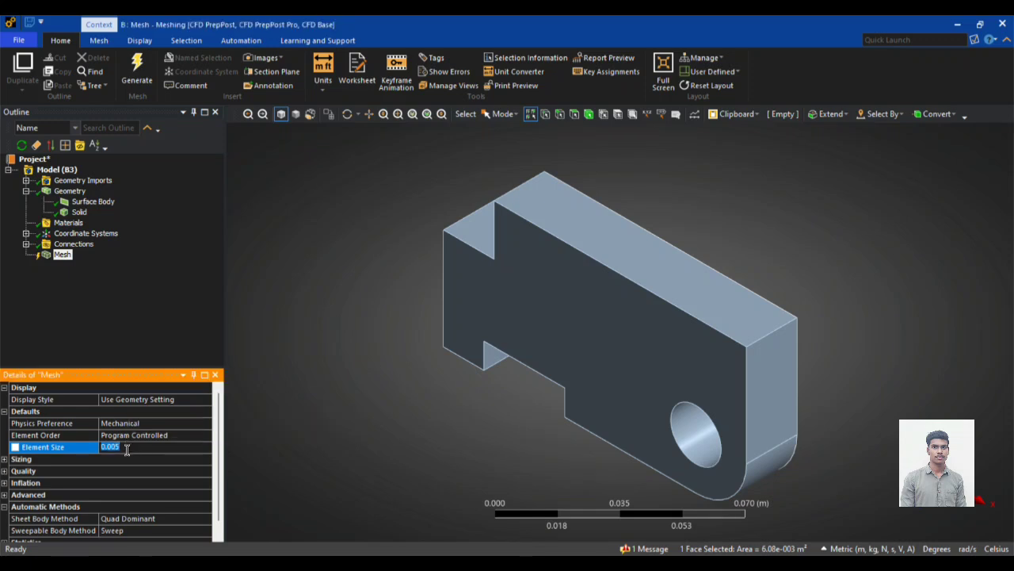
type("0.005")
Step: Generate the mesh with the 0.005 m element size and inspect the elements on the plate from several angles
right_click(62, 255)
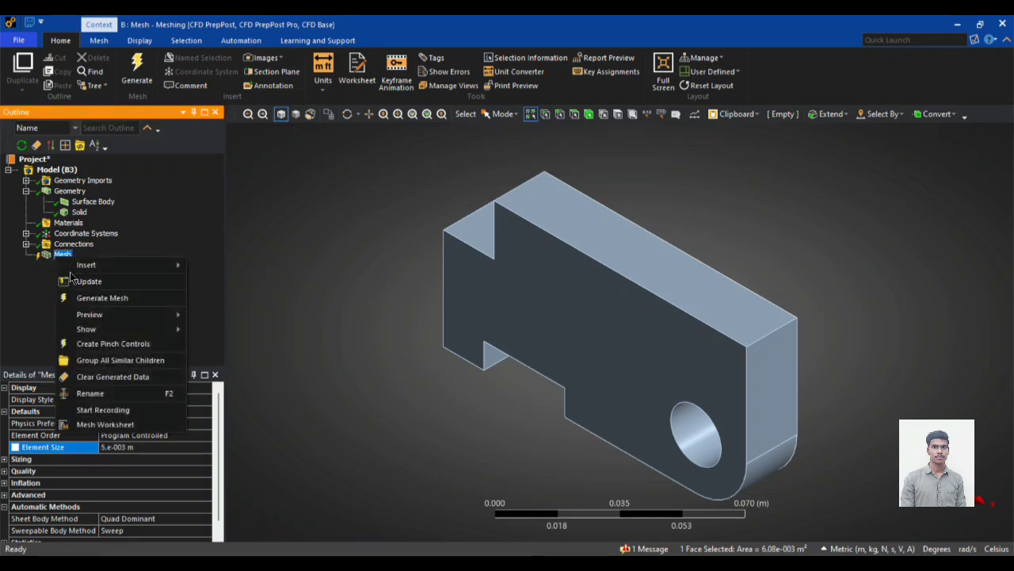
left_click(80, 299)
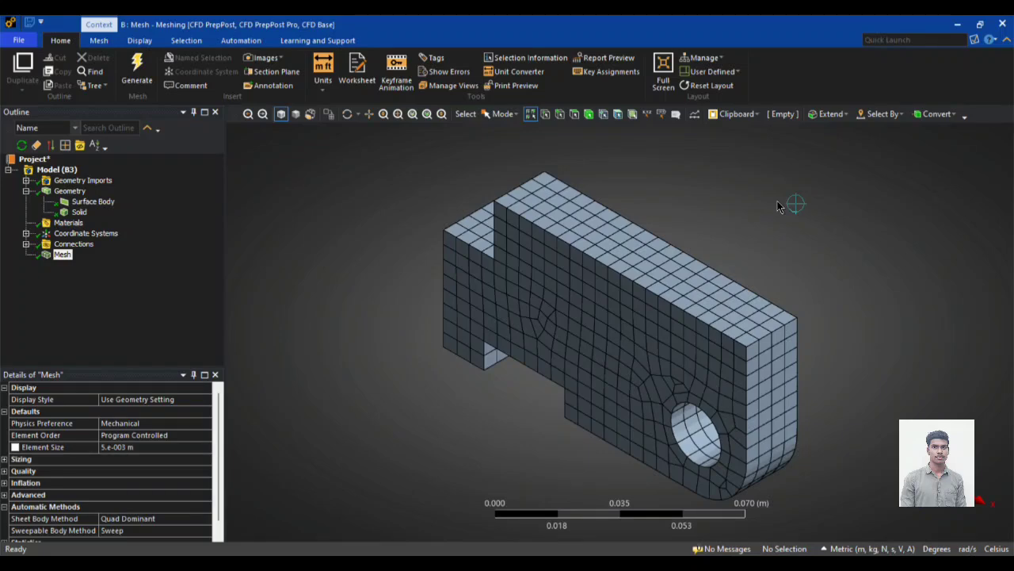
middle_click_drag(777, 206, 824, 317)
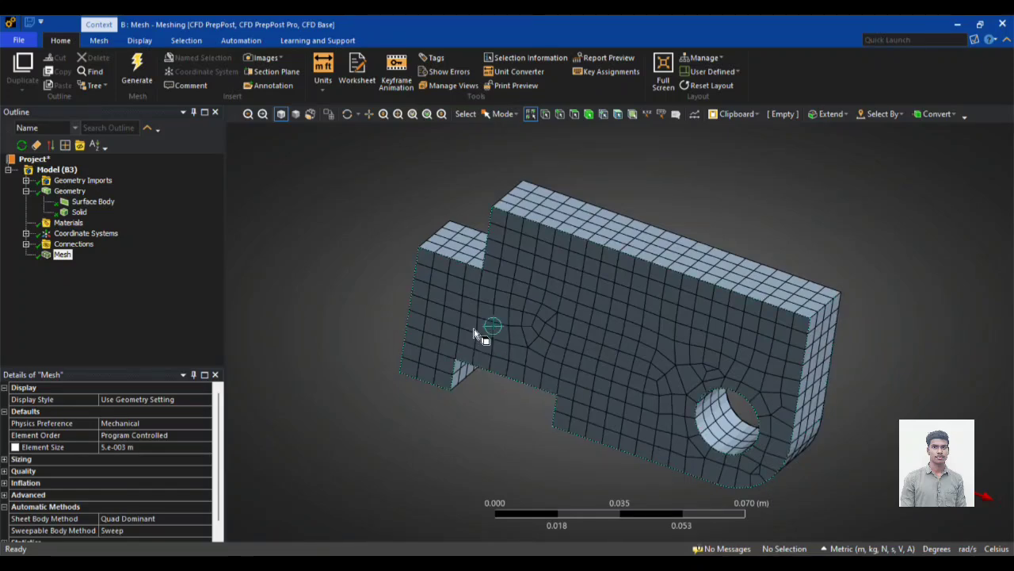
middle_click_drag(751, 185, 773, 340)
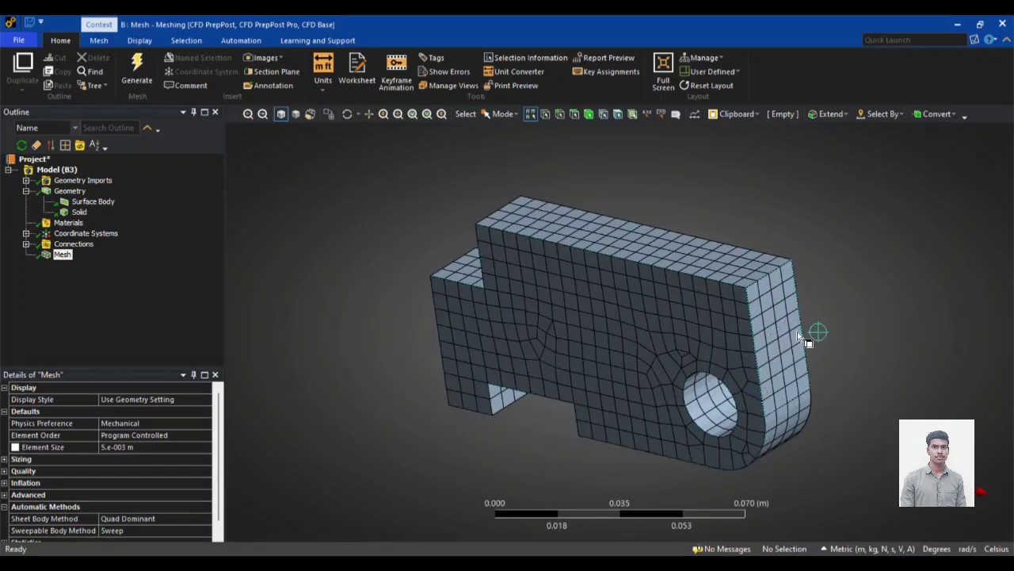
middle_click_drag(828, 332, 750, 315)
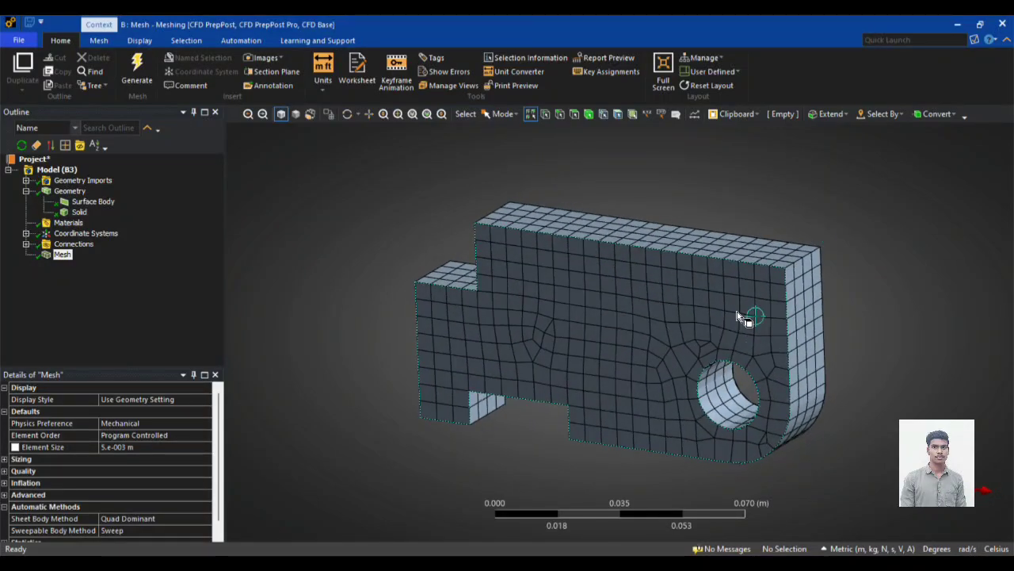
Step: Set the global element size to 0.001 m and regenerate the mesh
left_click(137, 446)
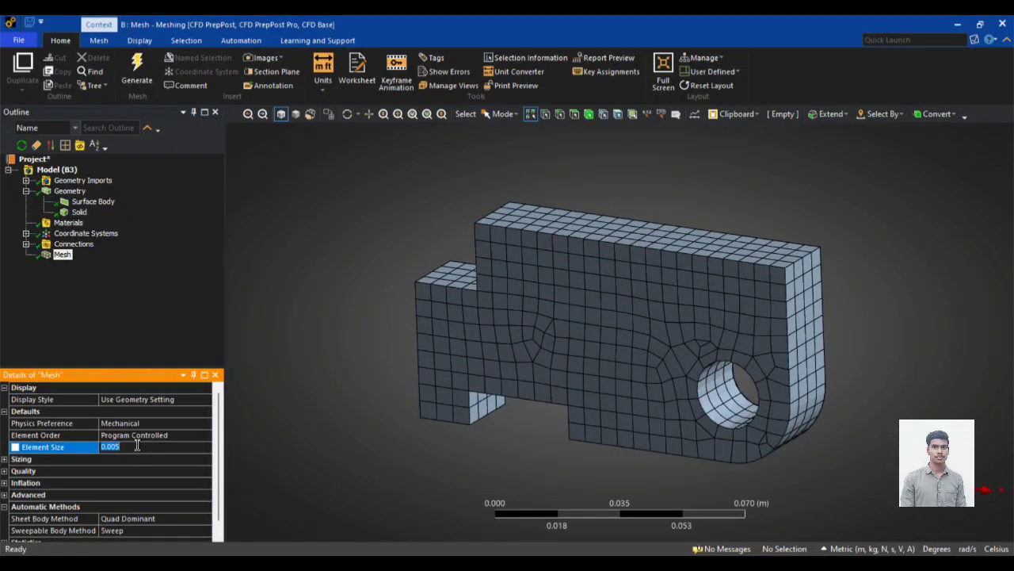
type("0.")
type("1")
right_click(55, 255)
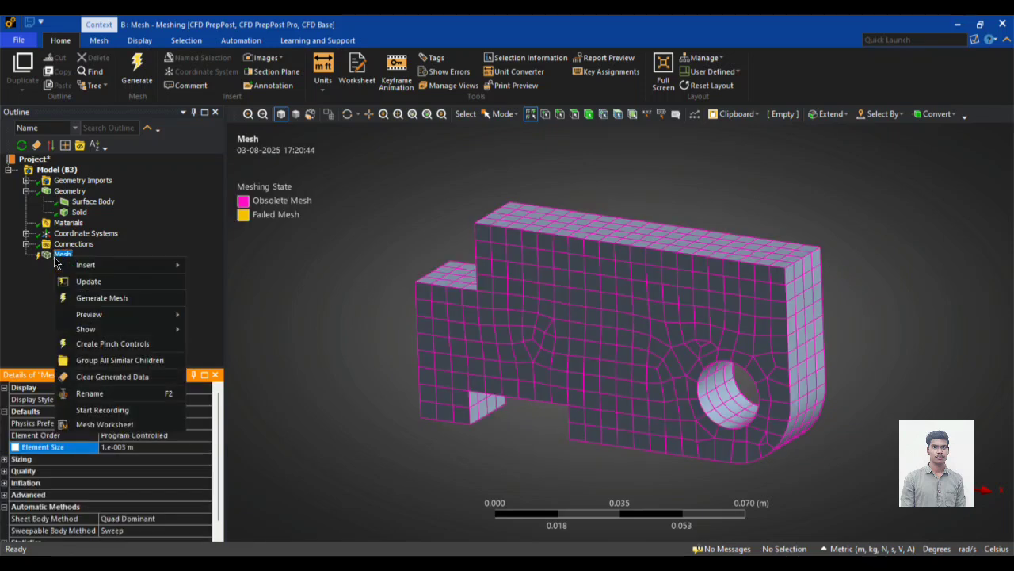
left_click(99, 300)
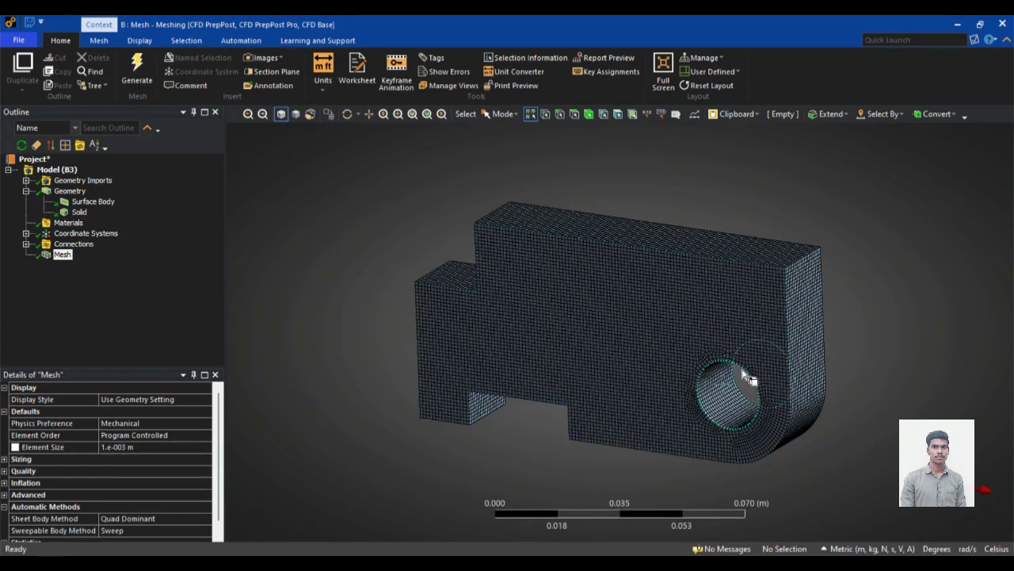
Step: Examine the refined mesh around the hole, on the end face and on both sides of the plate
scroll(944, 313, "up", 4)
scroll(617, 321, "up", 2)
scroll(602, 309, "down", 6)
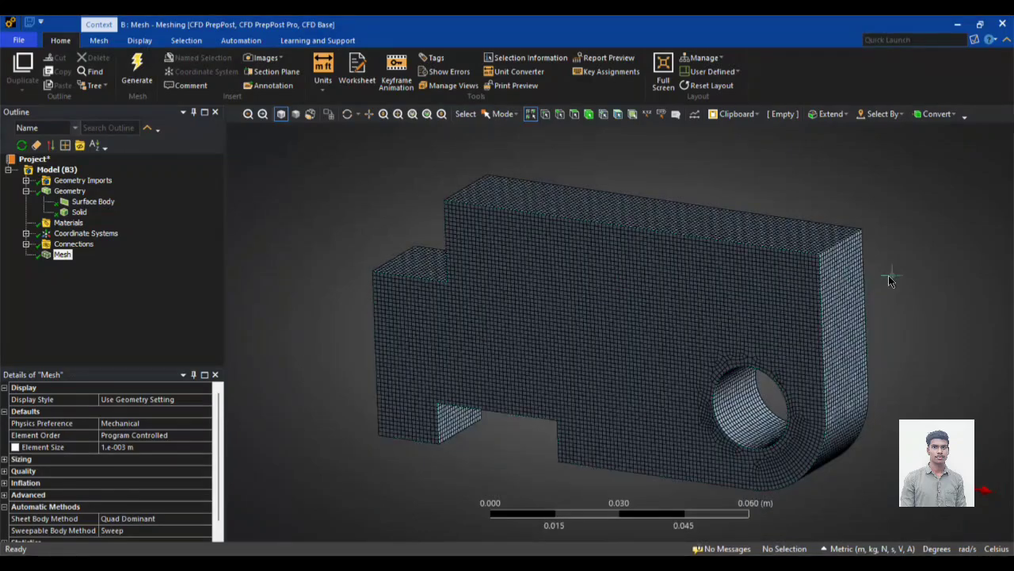
middle_click_drag(944, 267, 729, 332)
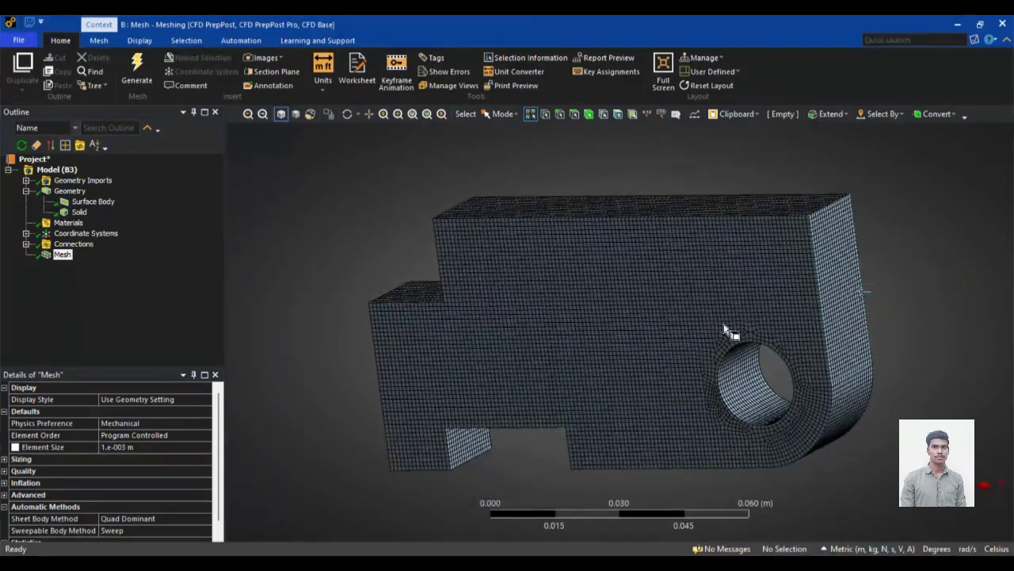
middle_click_drag(327, 288, 408, 291)
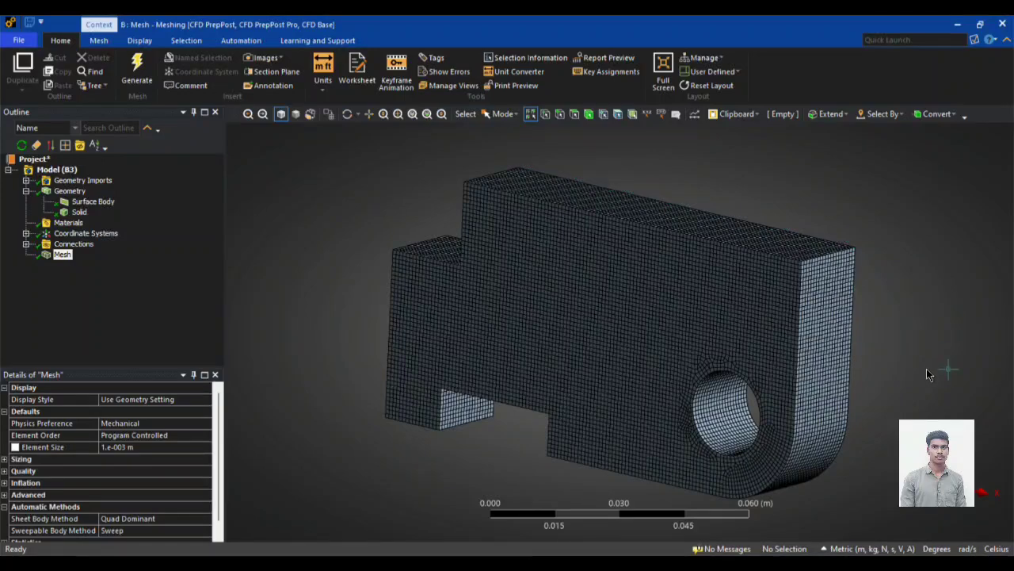
scroll(871, 382, "up", 2)
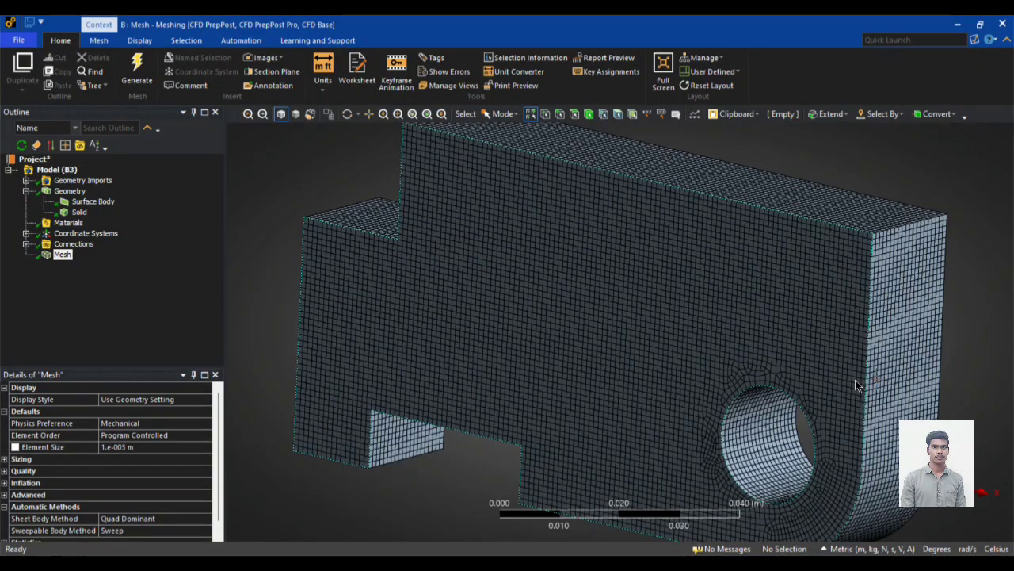
mouse_move(265, 260)
middle_mouse_down()
mouse_move(290, 254)
mouse_move(325, 290)
mouse_move(262, 249)
mouse_move(273, 252)
middle_mouse_up()
scroll(805, 301, "up", 5)
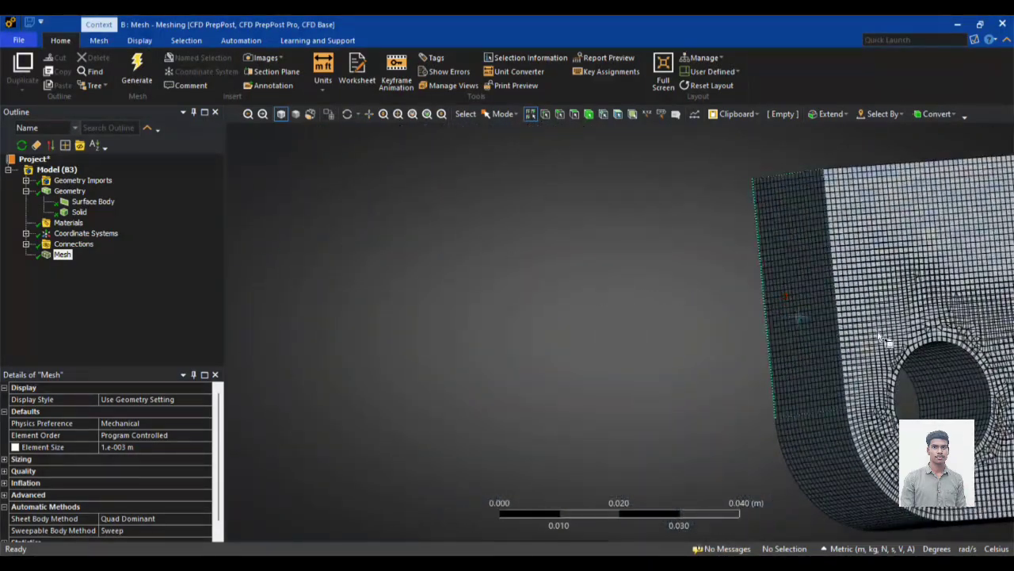
scroll(914, 324, "down", 5)
mouse_move(913, 324)
middle_mouse_down()
mouse_move(548, 308)
mouse_move(932, 324)
middle_mouse_up()
scroll(940, 323, "down", 3)
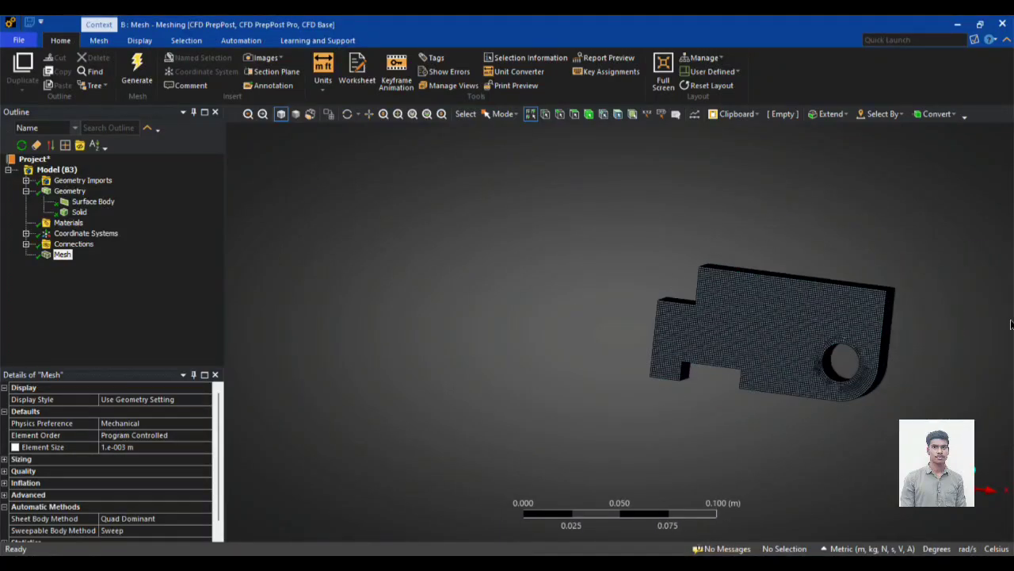
scroll(905, 286, "up", 4)
scroll(240, 322, "down", 4)
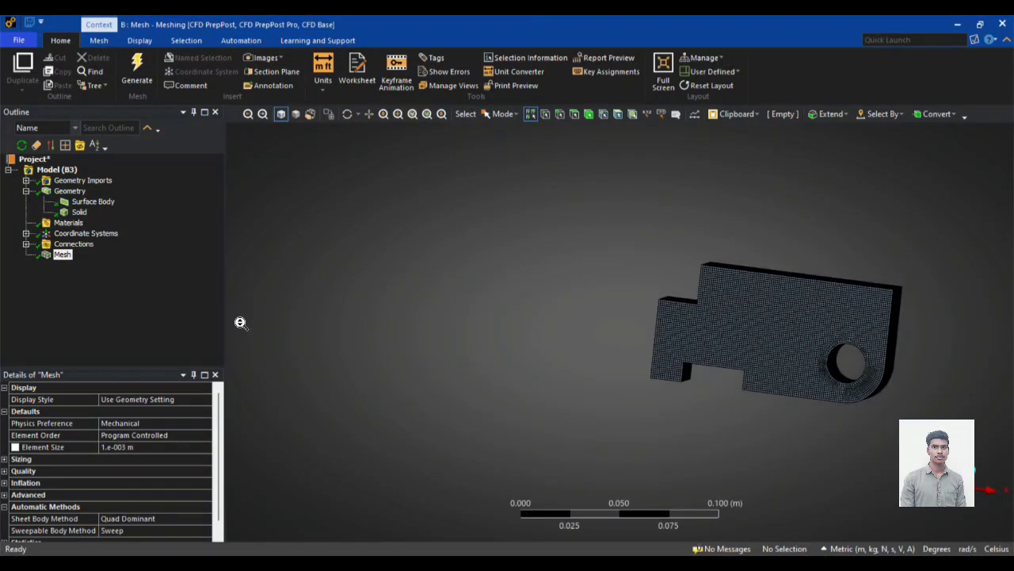
scroll(757, 309, "up", 3)
Step: View the meshed plate straight from the front and return to the isometric view for a close look
right_click(381, 258)
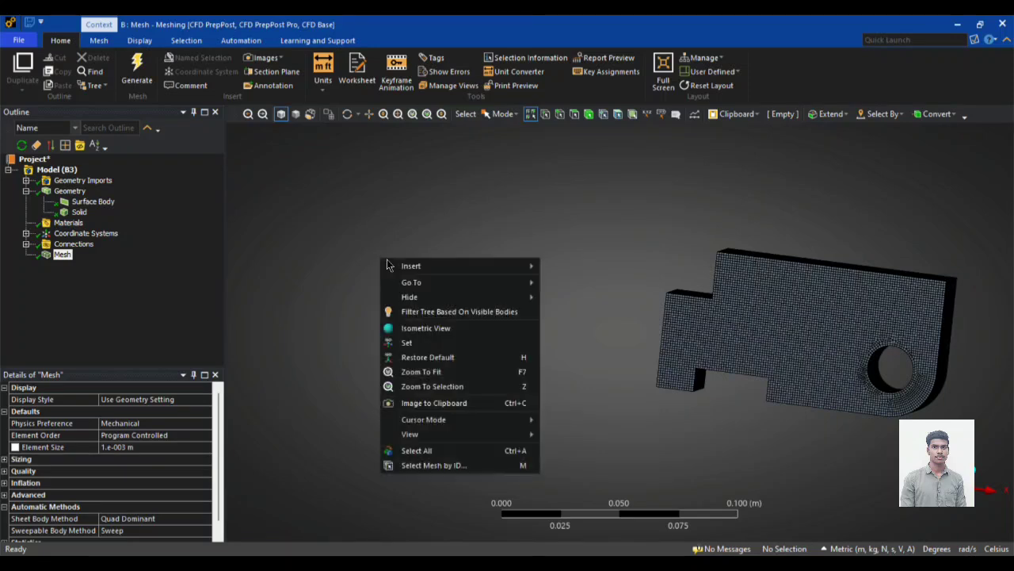
mouse_move(463, 419)
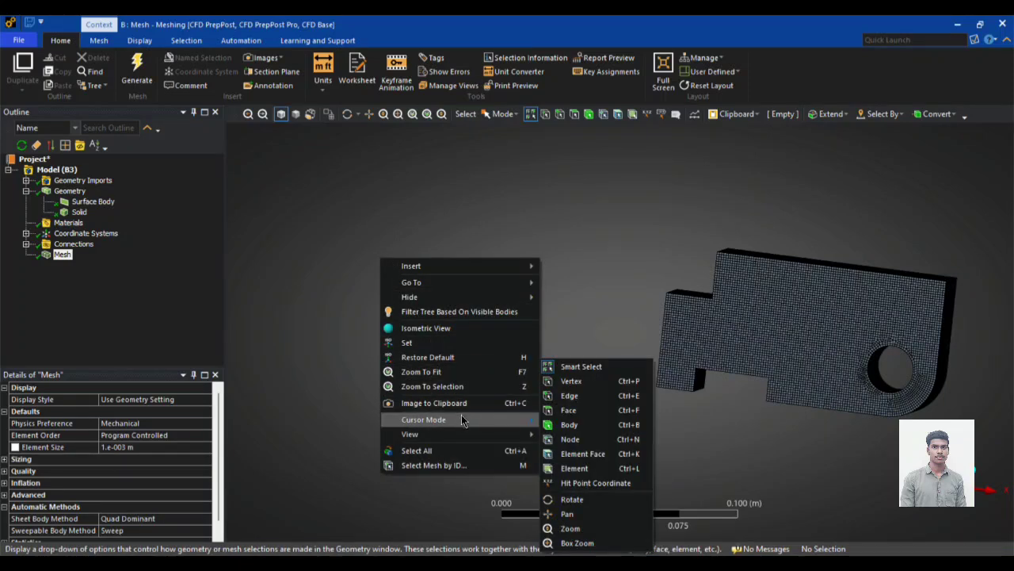
mouse_move(530, 436)
left_click(569, 437)
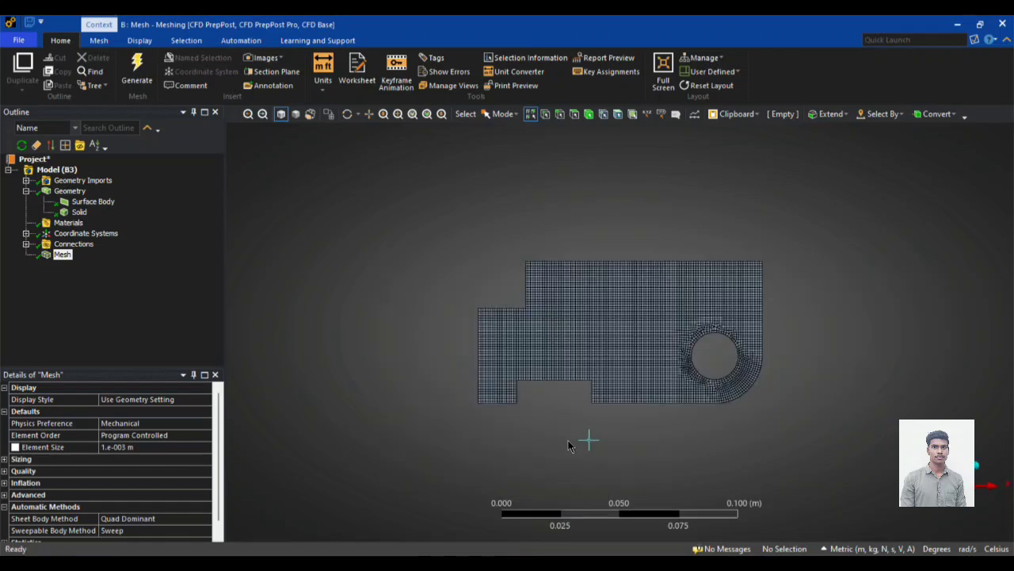
right_click(381, 232)
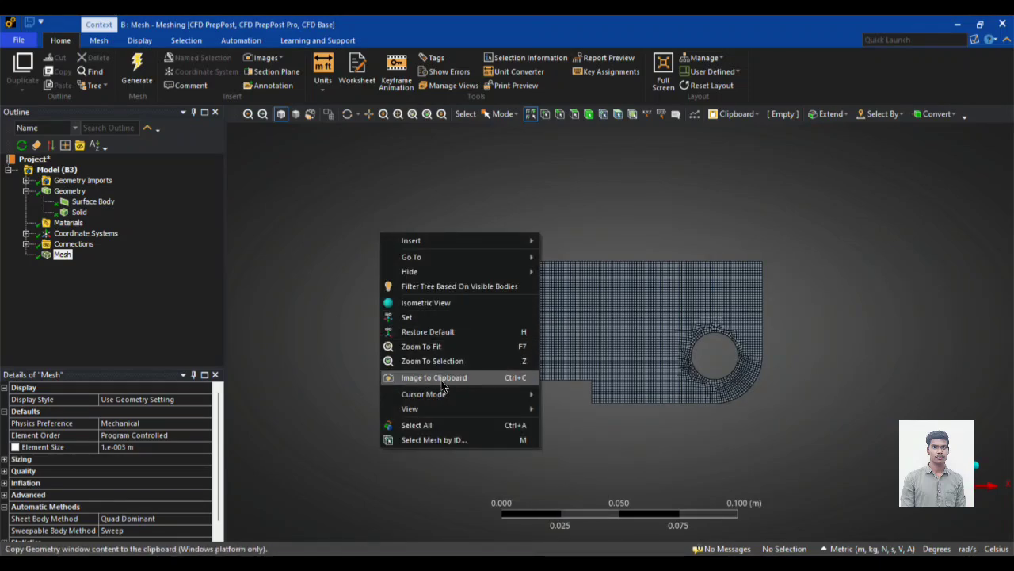
left_click(426, 302)
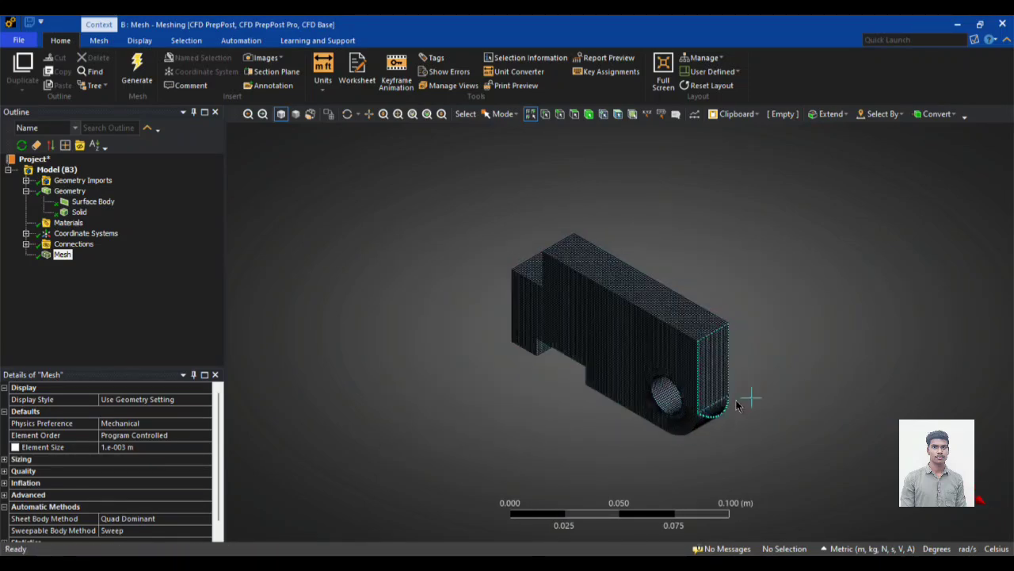
scroll(737, 403, "up", 3)
scroll(389, 379, "down", 1)
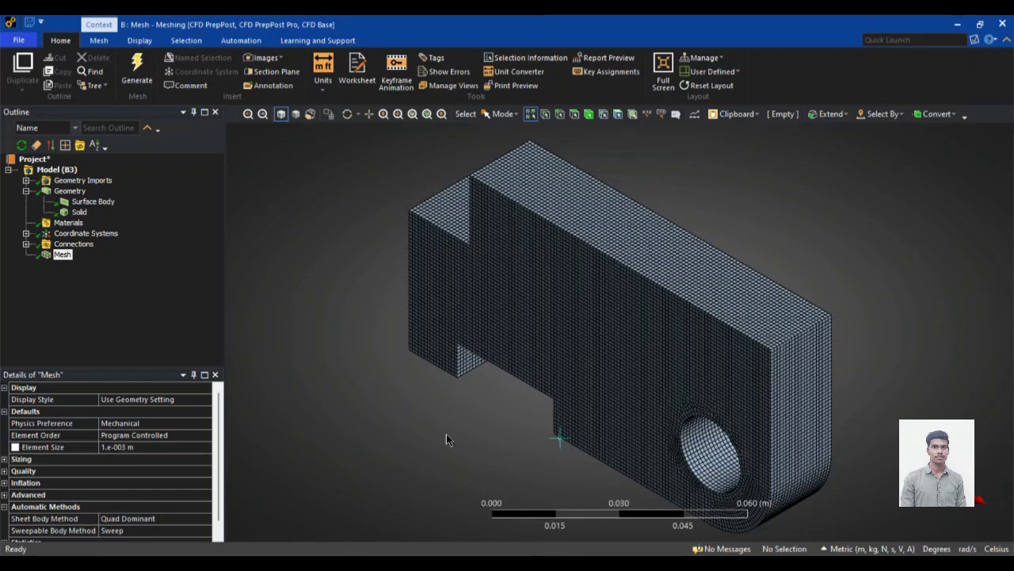